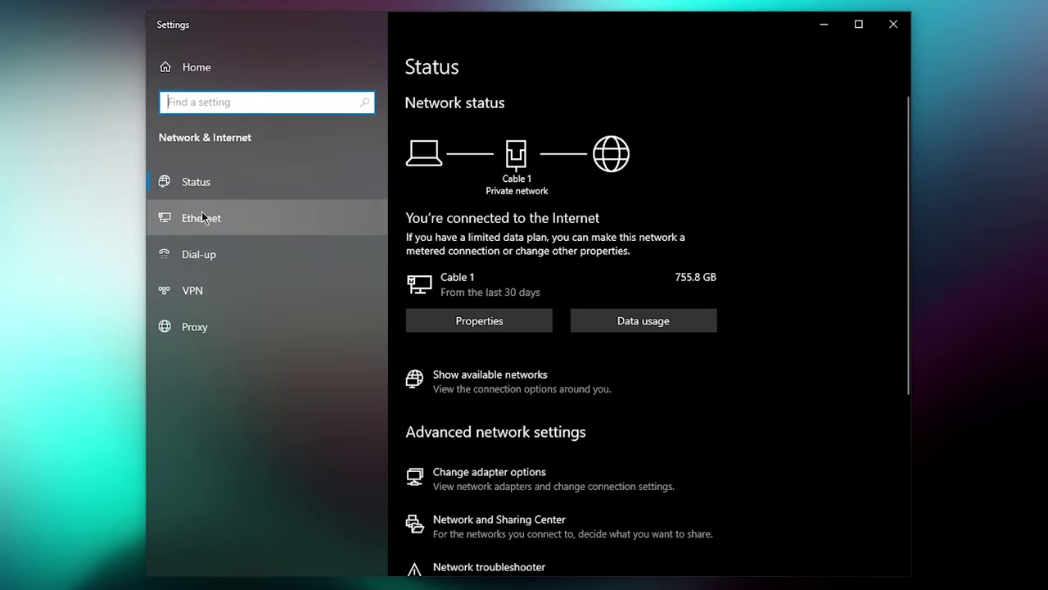
- Open the Ethernet page to see the connected Network 2 and its related settings
left_click(204, 215)
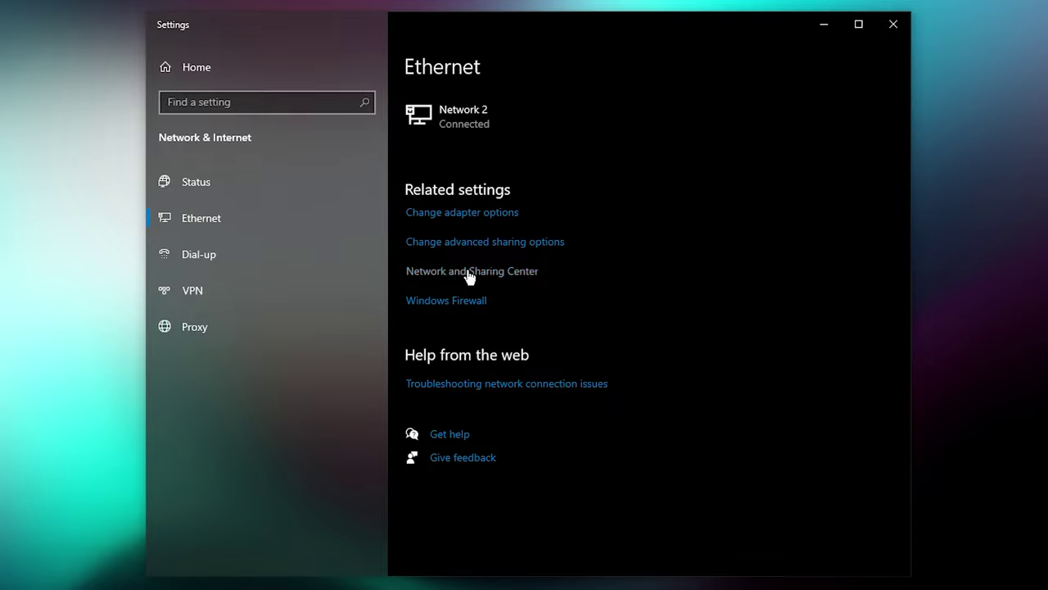
- Show the four network adapters and bring up the actions menu for Cable 1
left_click(450, 213)
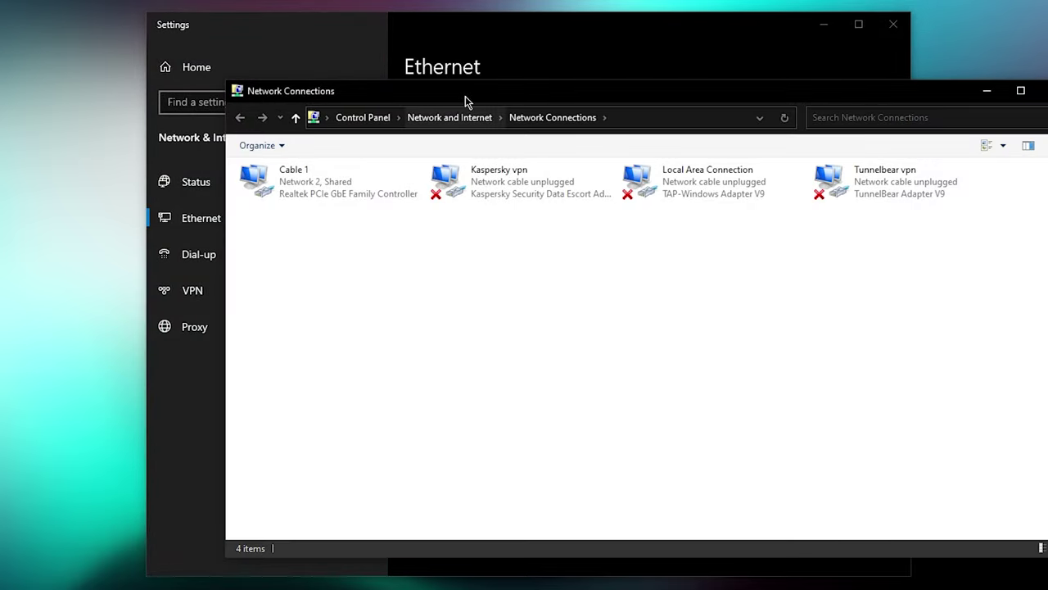
left_click_drag(468, 96, 393, 65)
right_click(239, 154)
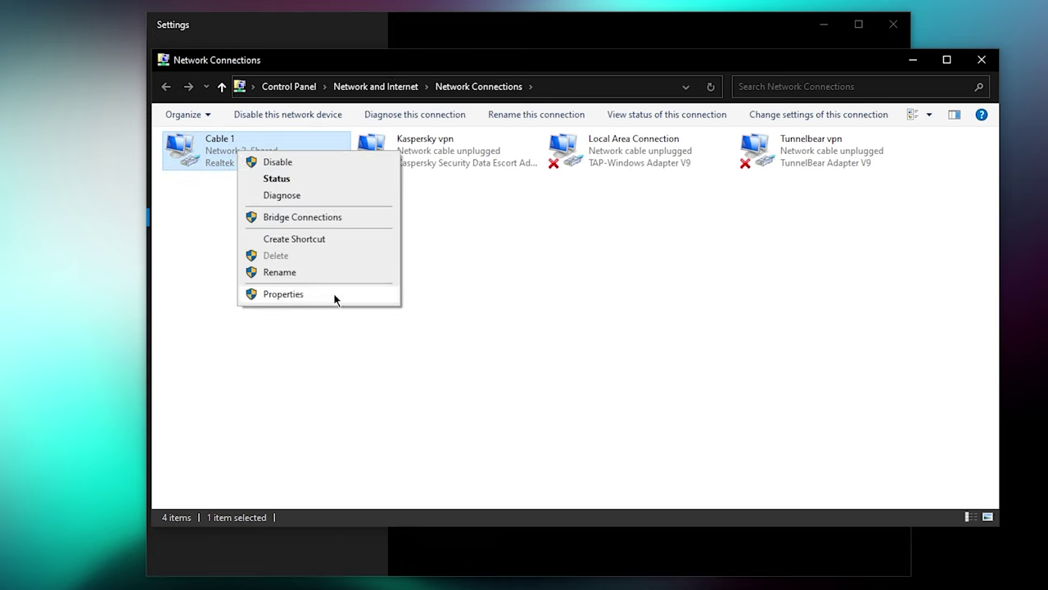
- Open Cable 1's properties and its Internet Protocol Version 4 (TCP/IPv4) settings
left_click(290, 295)
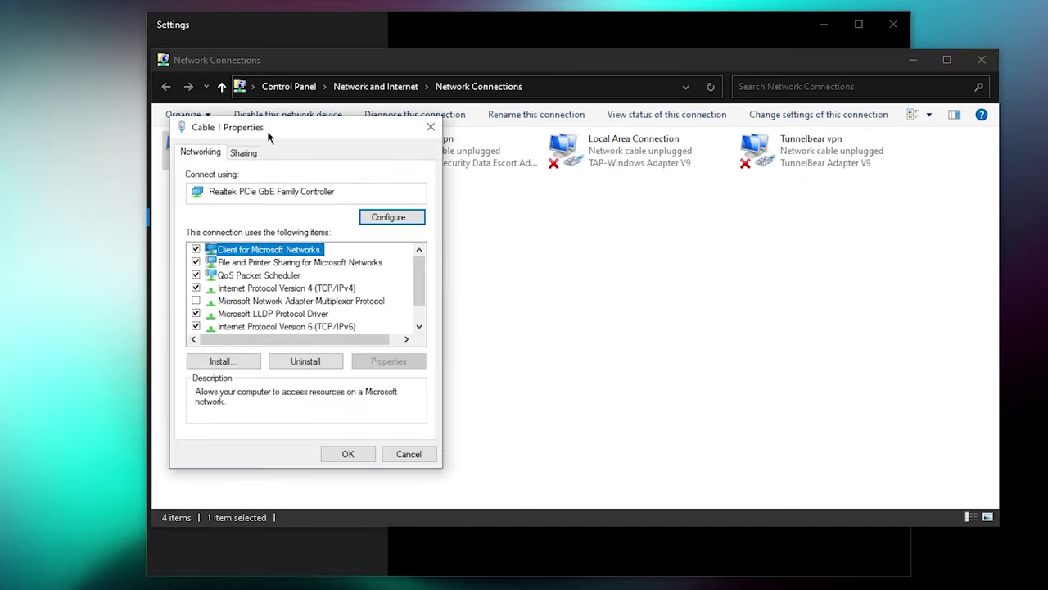
left_click_drag(283, 129, 481, 113)
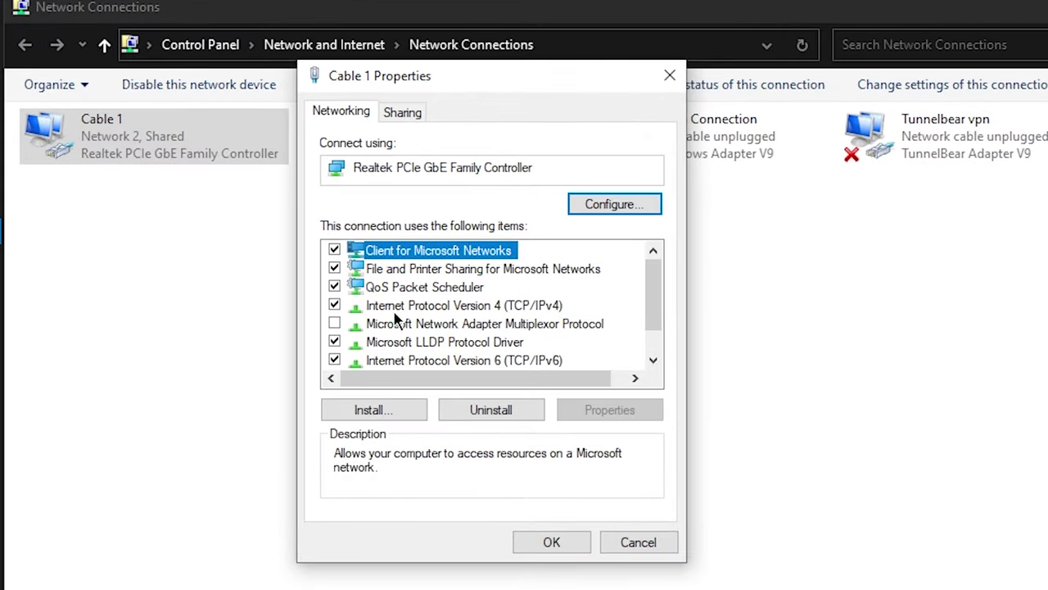
double_click(472, 309)
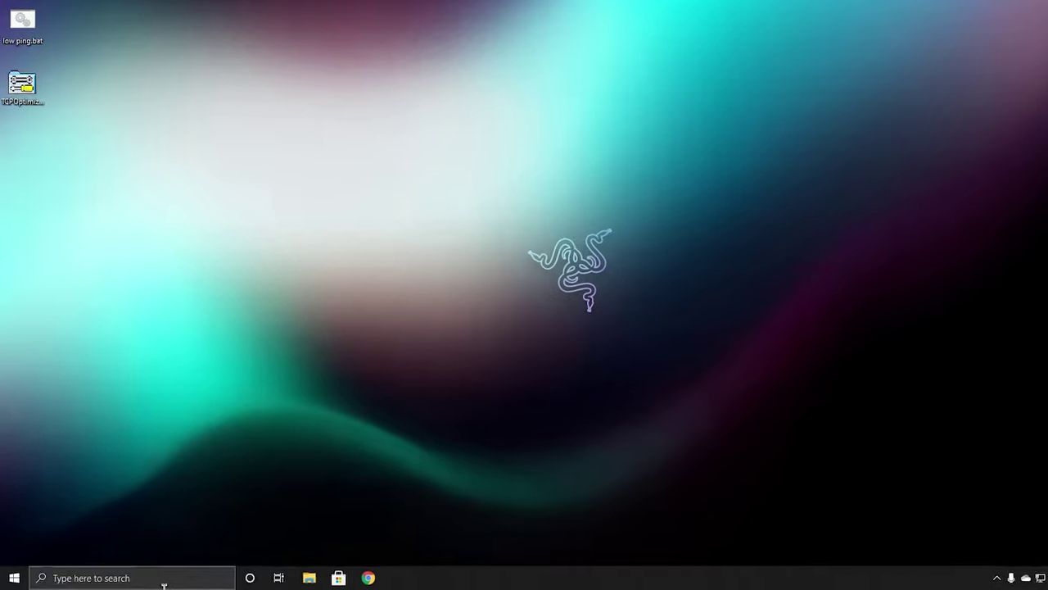
- Search 'power slee' for Power & sleep and edit the AMD Ryzen™ Balanced plan settings
left_click(152, 581)
type("power slee")
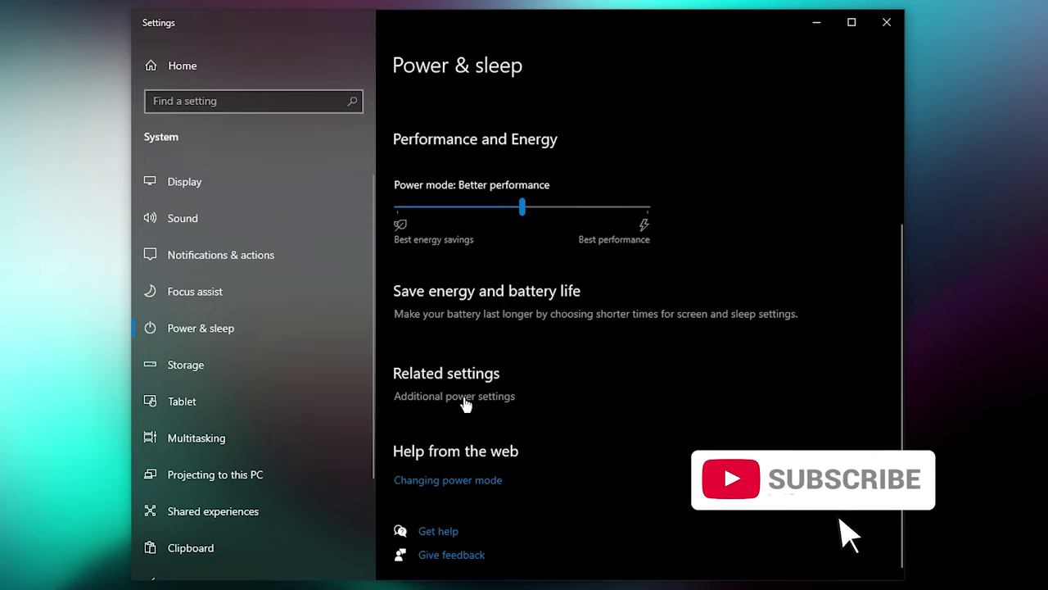
left_click(464, 397)
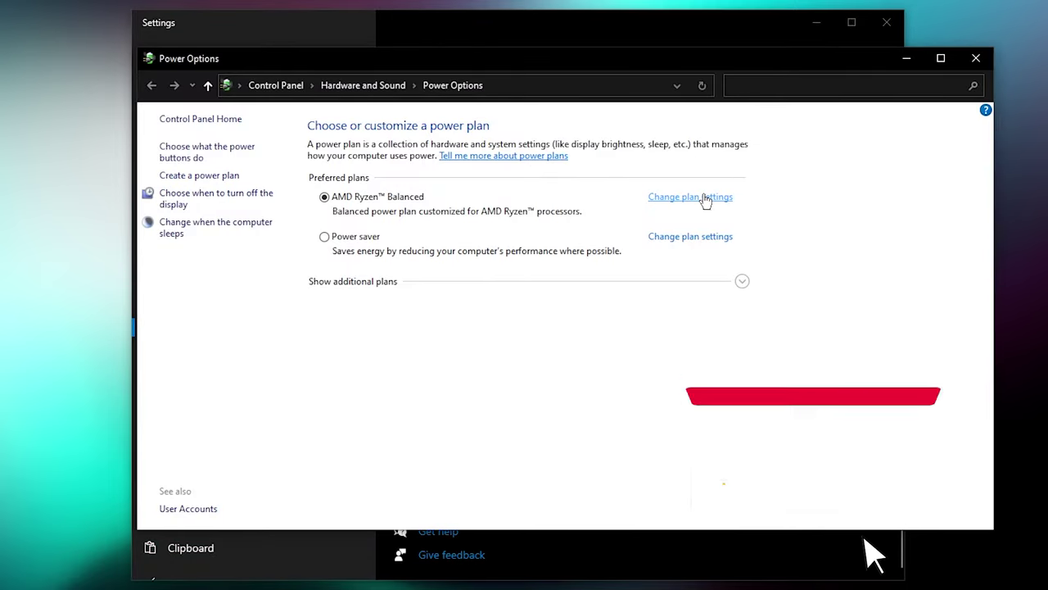
left_click(691, 199)
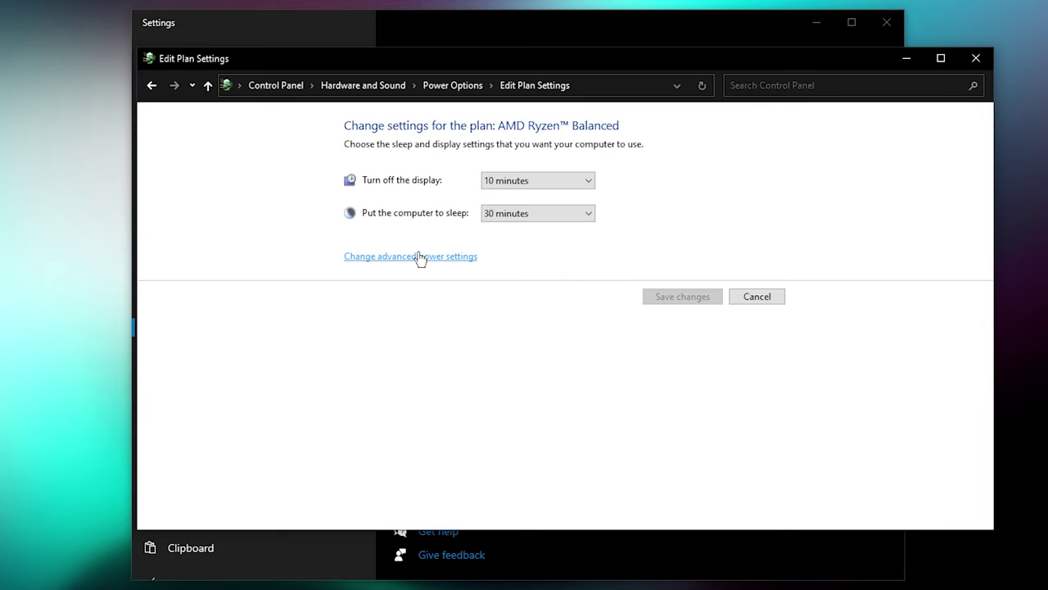
- In the plan's advanced settings, set Wireless Adapter Power Saving Mode to Maximum Performance
left_click(410, 257)
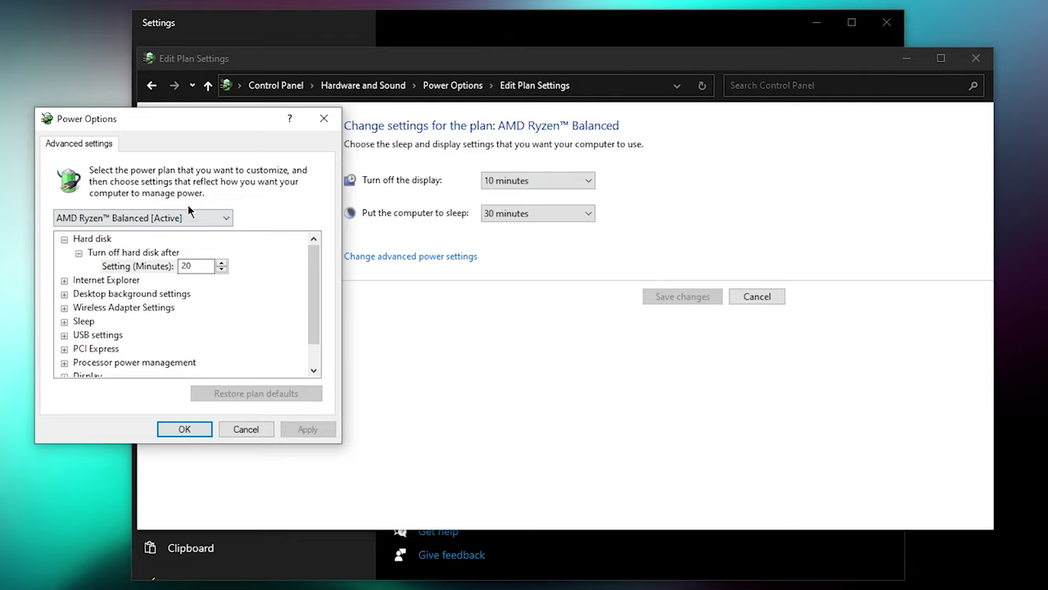
left_click_drag(136, 128, 388, 169)
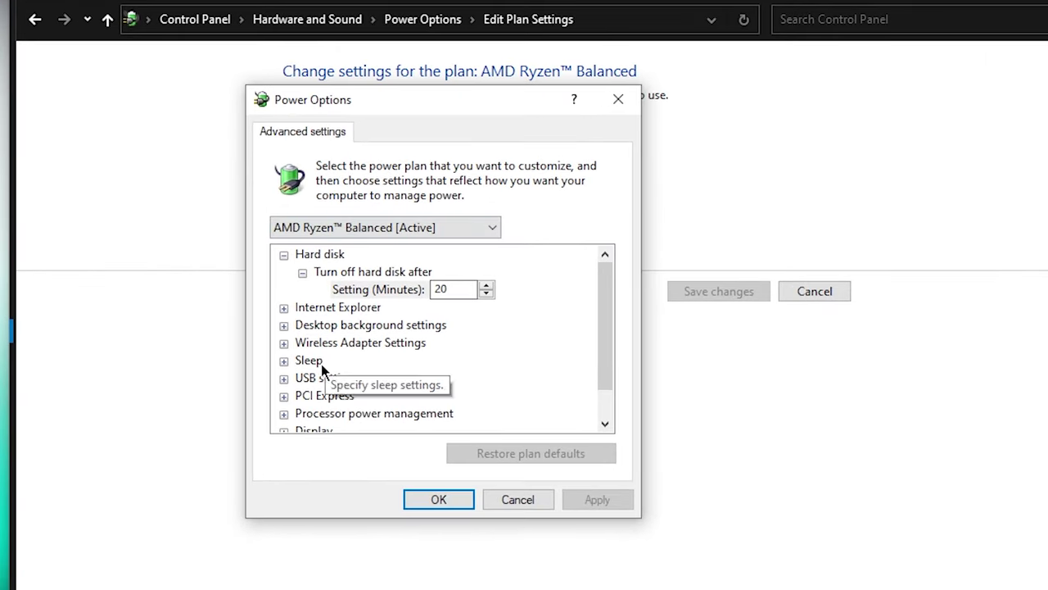
left_click(283, 343)
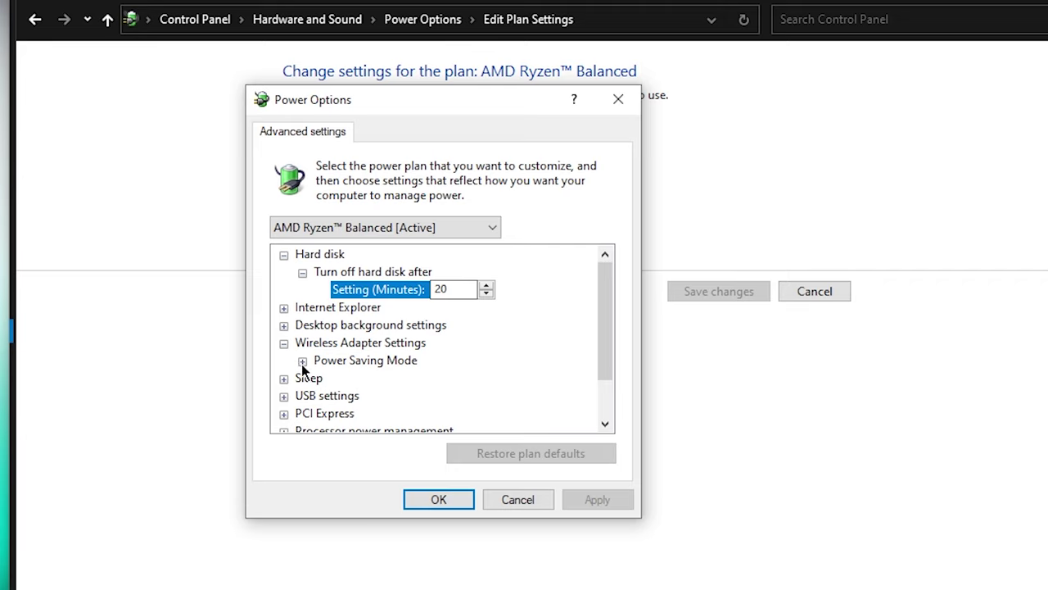
left_click(302, 361)
left_click(418, 379)
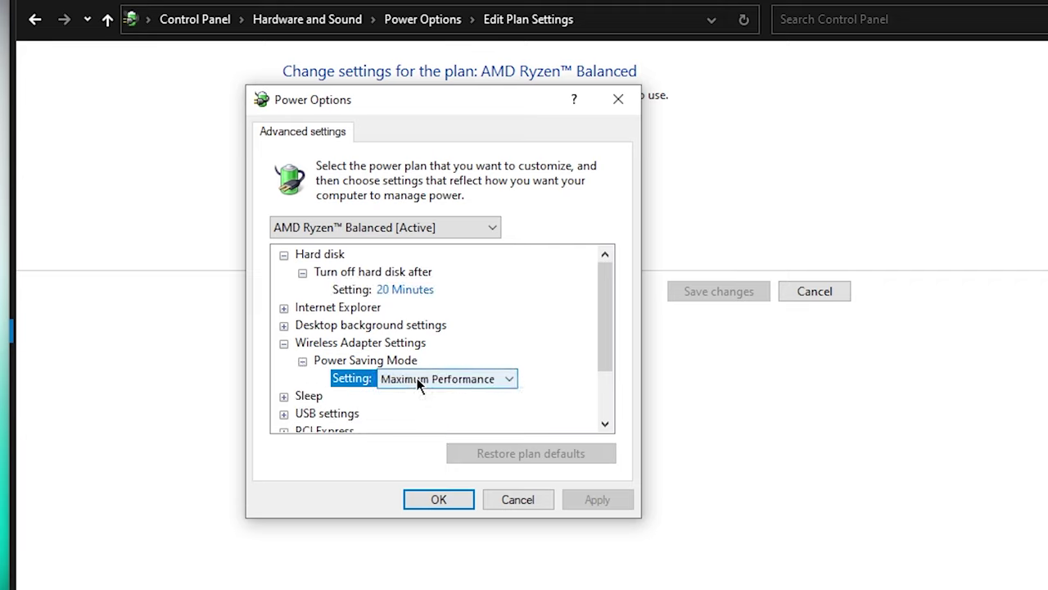
left_click(418, 379)
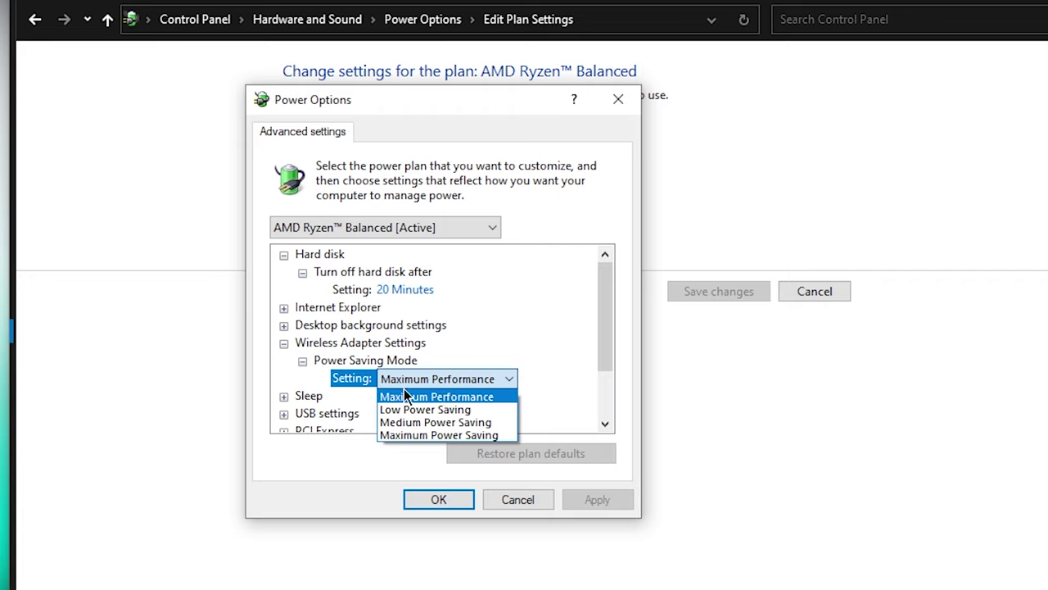
left_click(423, 396)
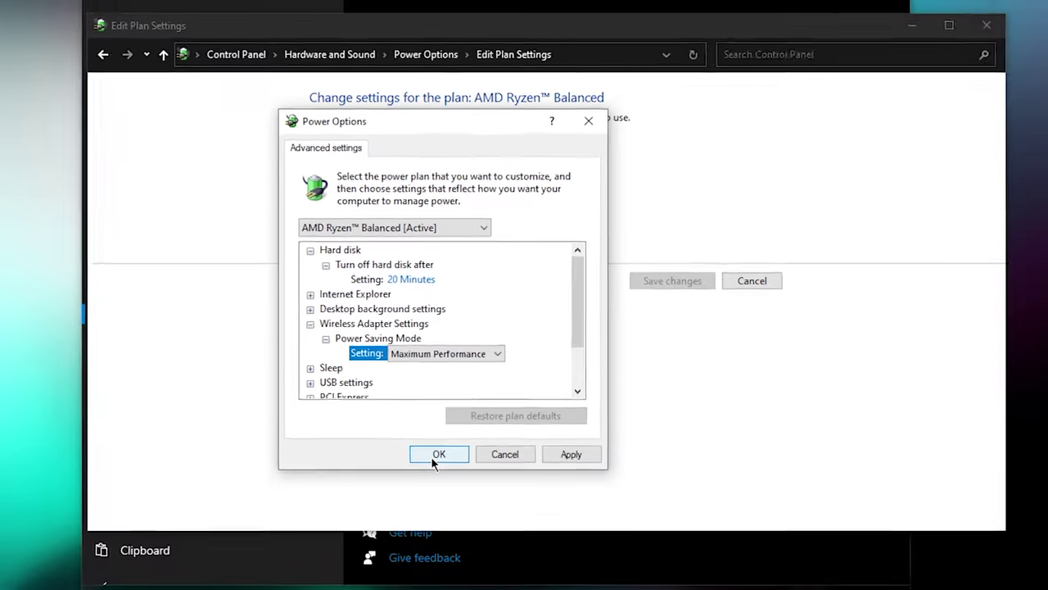
left_click(457, 500)
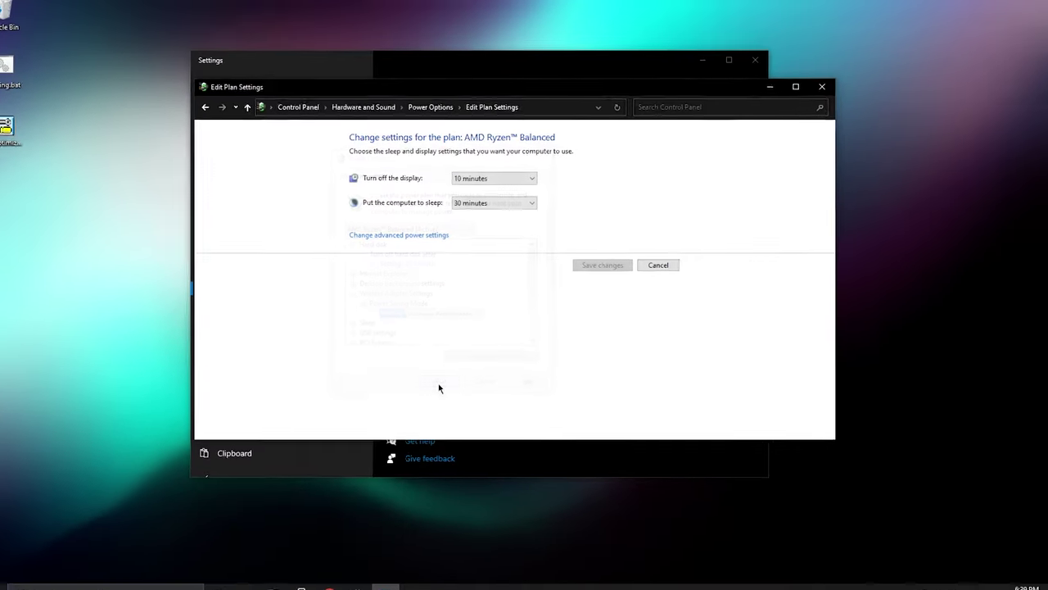
- Close the power settings windows and launch Device Manager by searching 'devic'
left_click(805, 93)
left_click(741, 67)
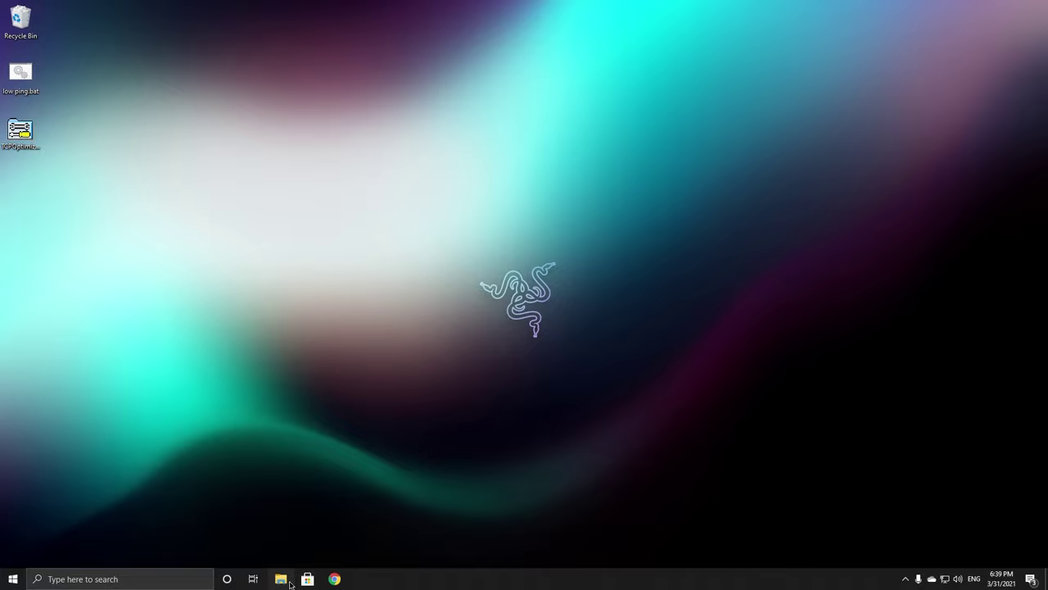
left_click(136, 585)
type("devic")
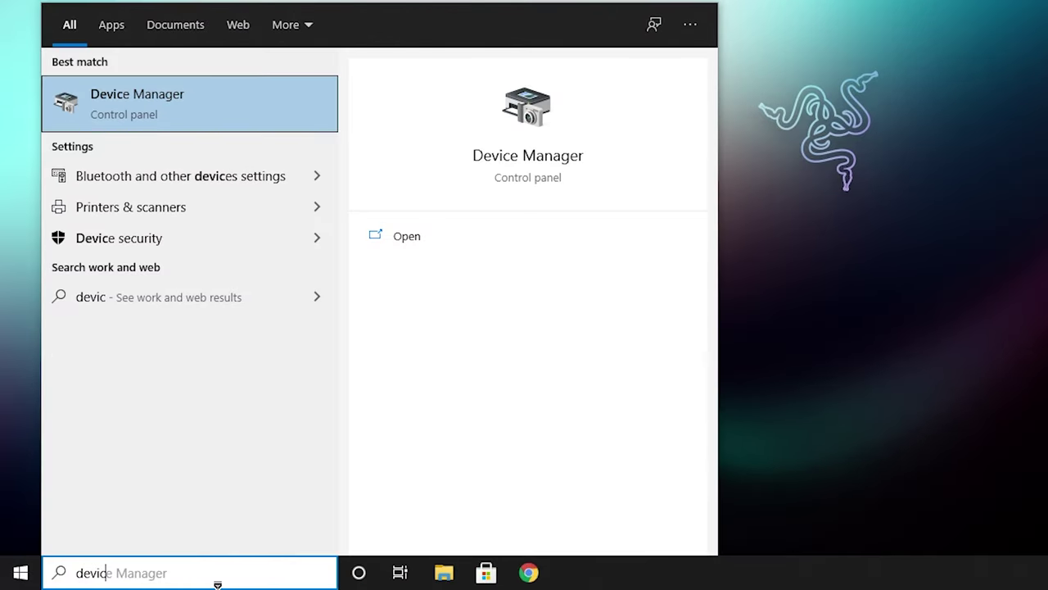
key("Return")
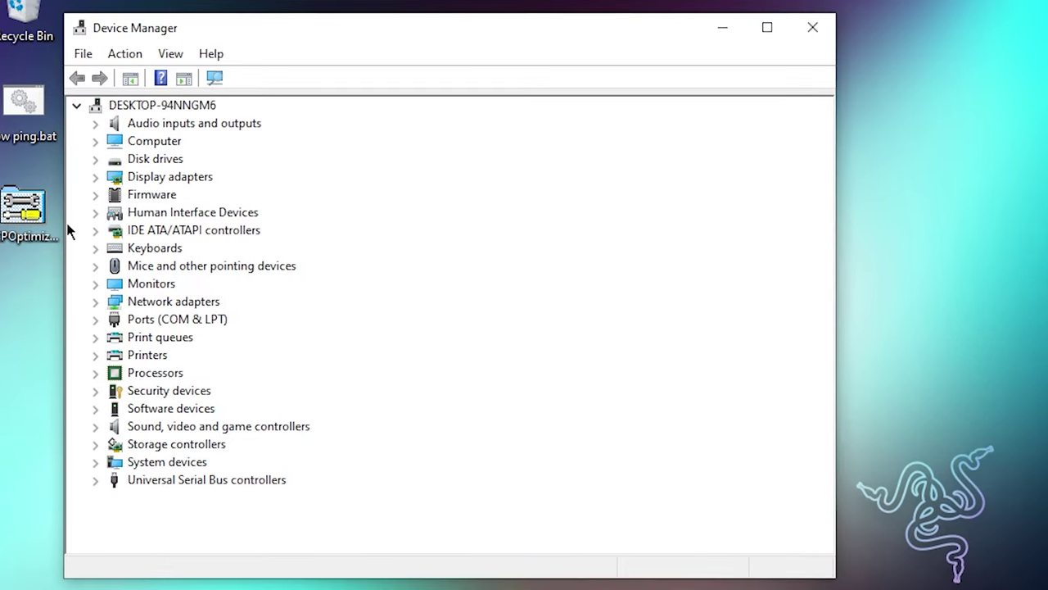
- Open the properties of the Realtek PCIe GbE Family Controller under Network adapters
left_click(94, 302)
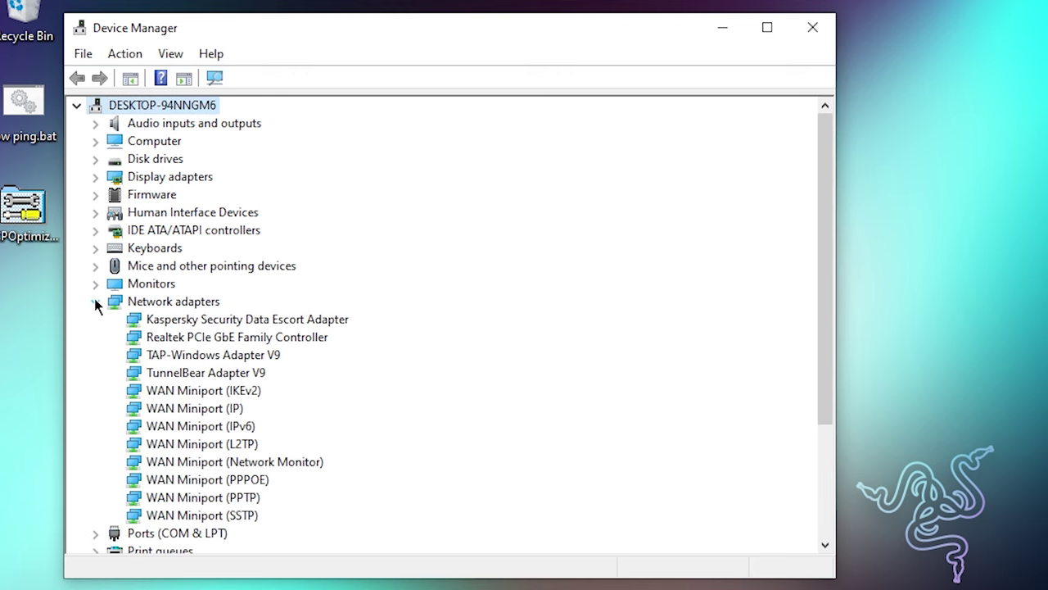
left_click(178, 339)
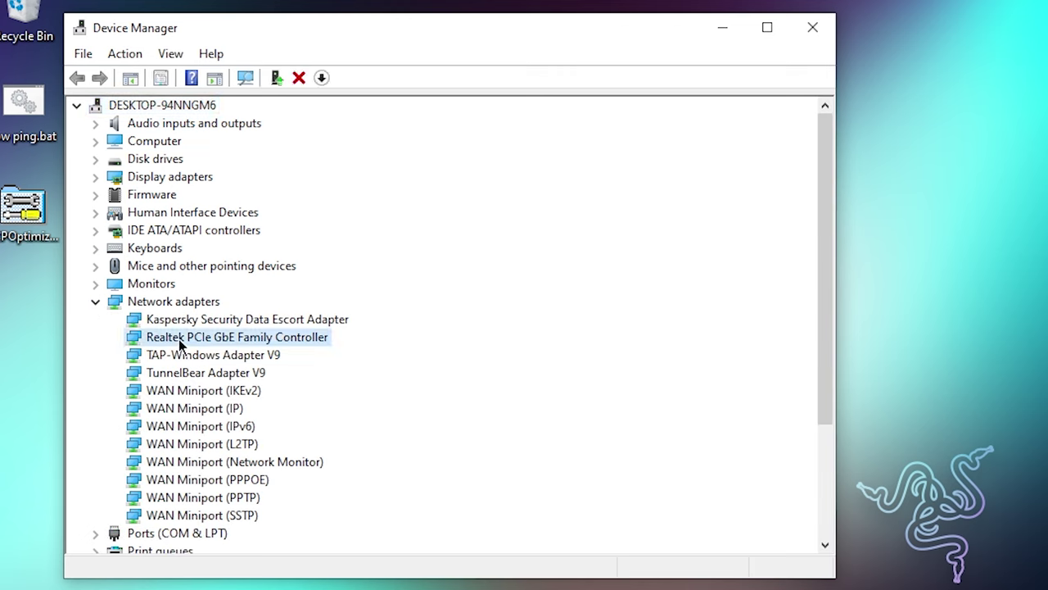
right_click(178, 339)
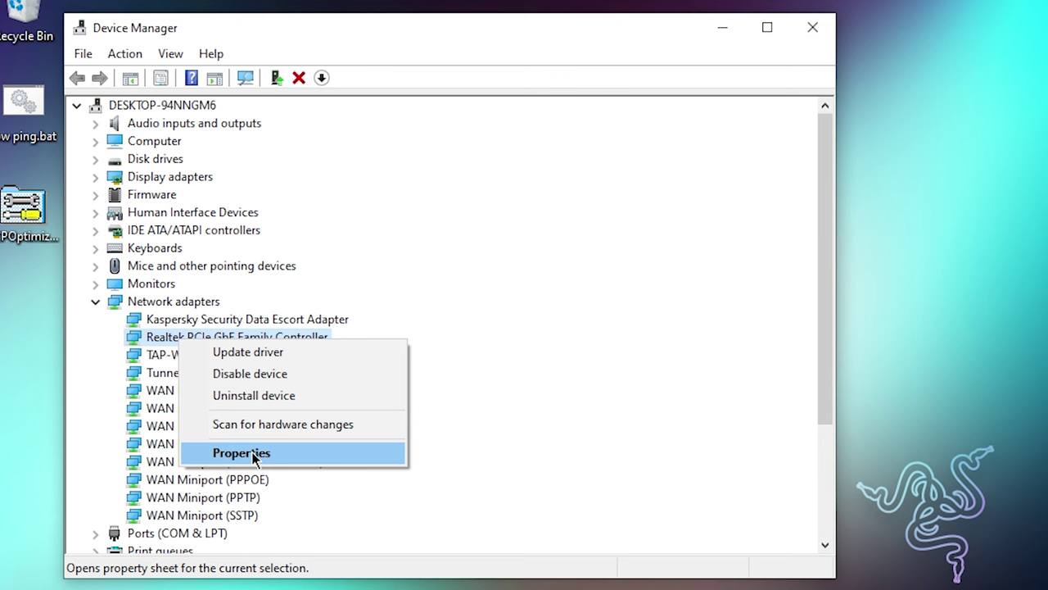
left_click(241, 453)
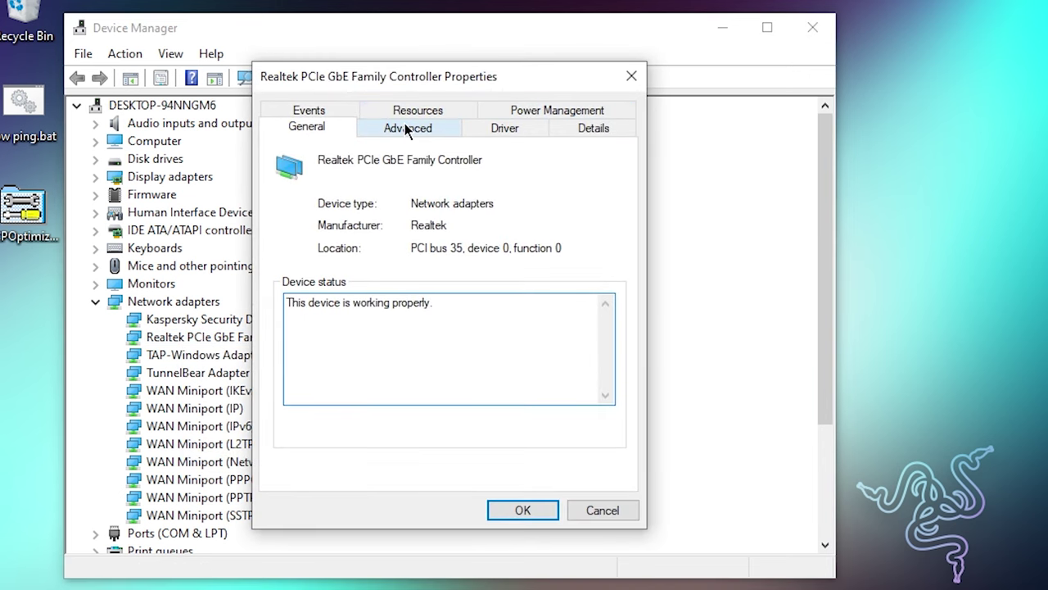
- Clear 'Allow the computer to turn off this device to save power' on the Realtek adapter
left_click(552, 114)
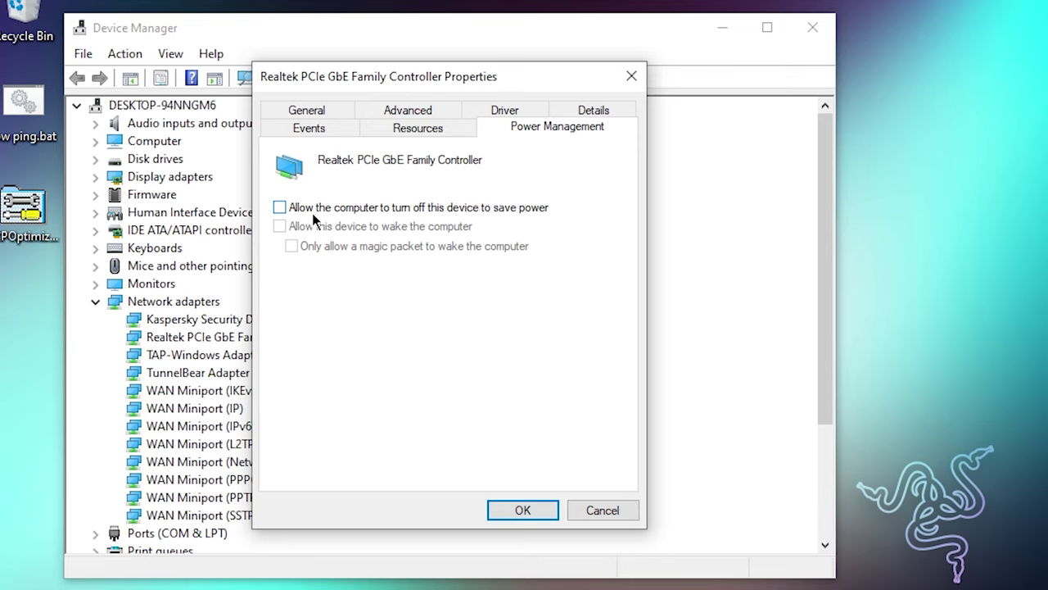
left_click(524, 510)
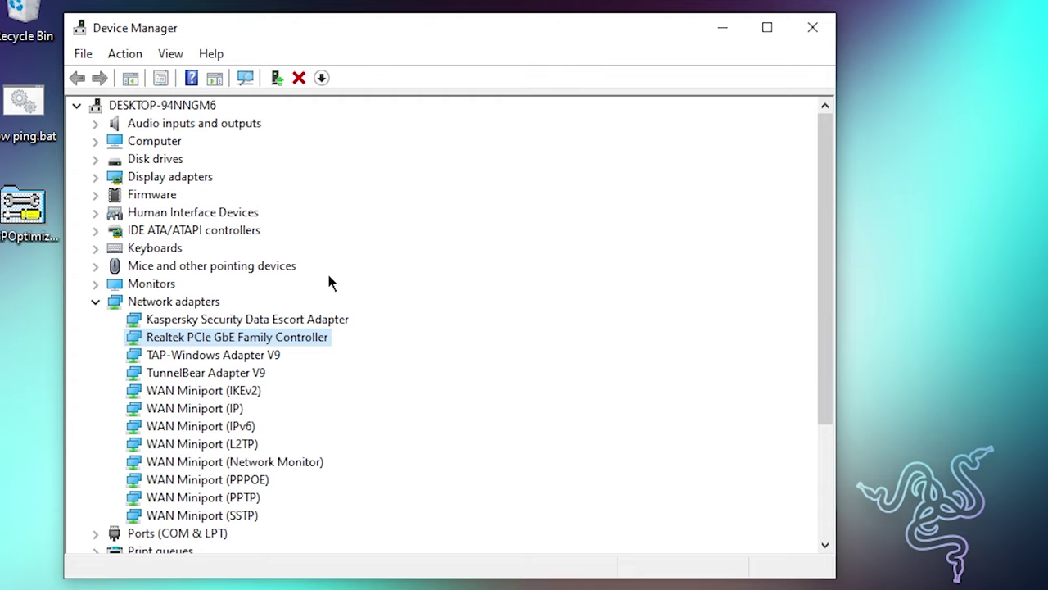
- Close Device Manager, run low ping.bat from the desktop, and dismiss its finished console
left_click(809, 34)
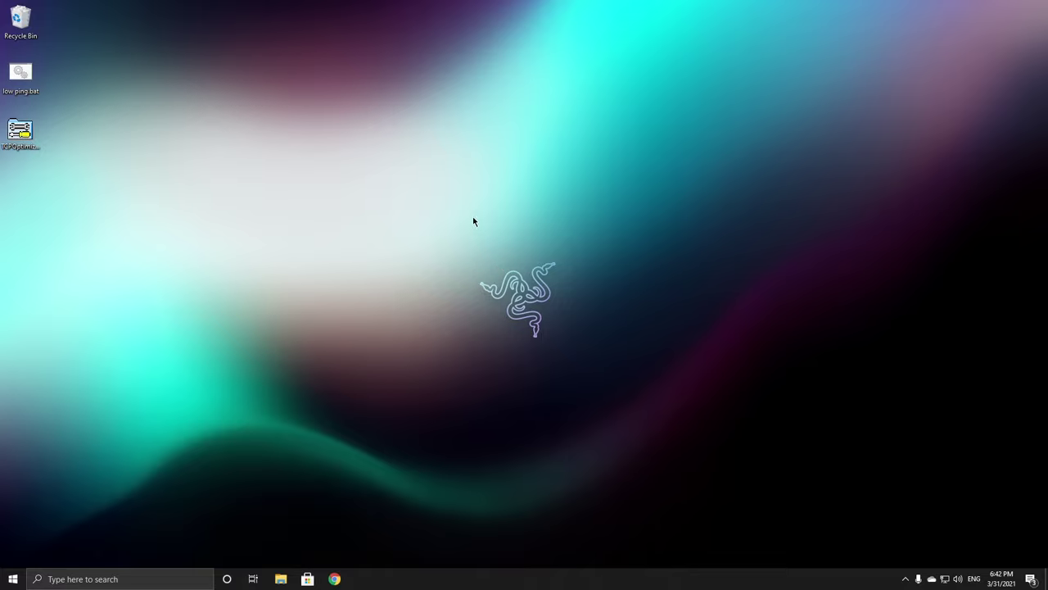
left_click_drag(91, 64, 41, 117)
left_click(94, 67)
right_click(27, 82)
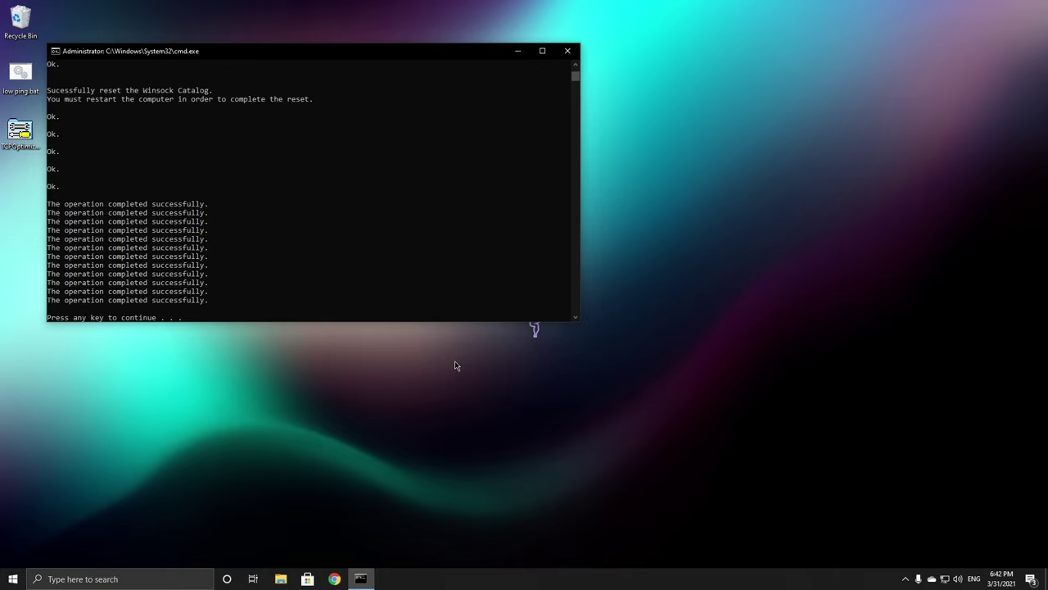
key("Return")
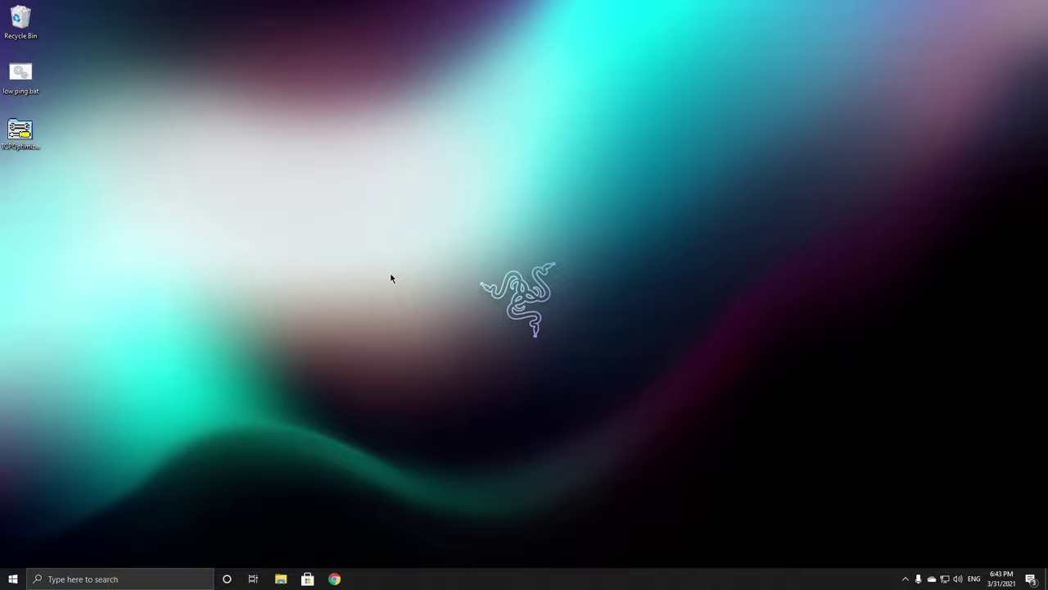
- Run TCPOptimizer.exe as administrator and select the Custom settings option
right_click(17, 150)
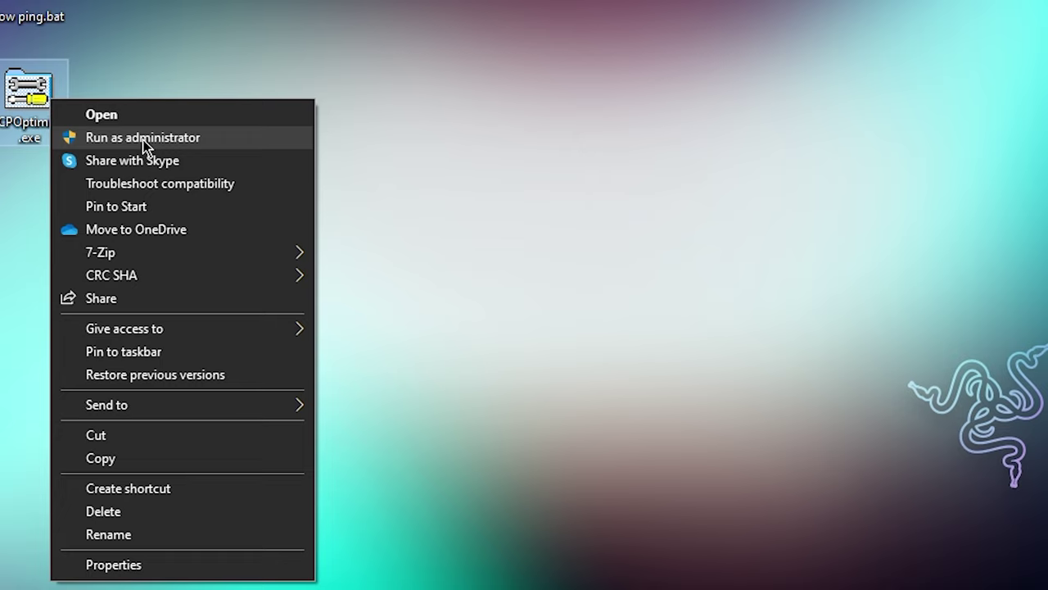
left_click(145, 137)
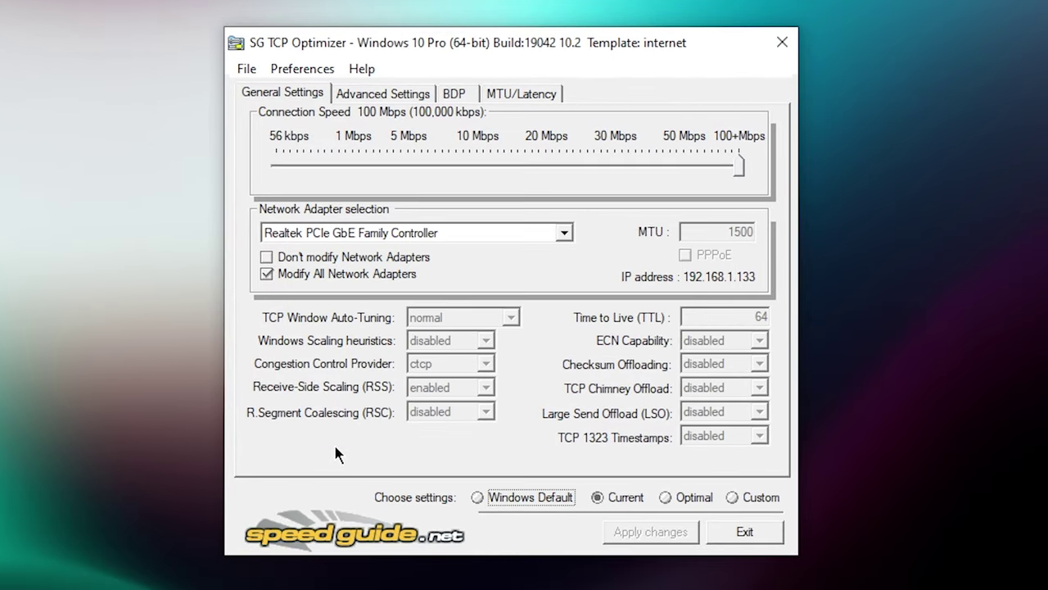
left_click(733, 497)
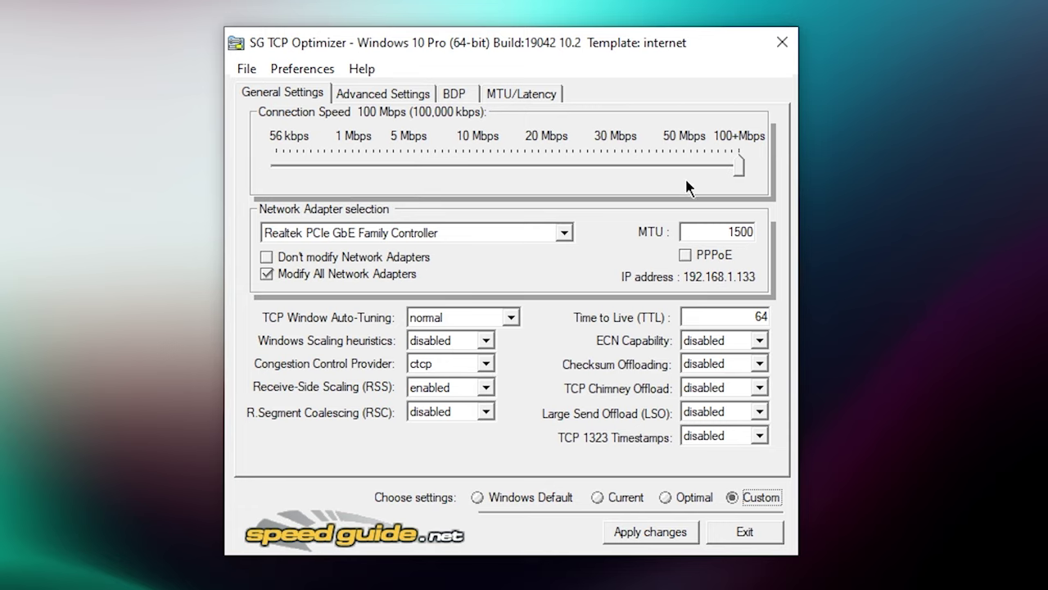
- Set connection speed to 100+ Mbps and Max SYN Retransmissions to 2 under Advanced Settings
left_click(745, 168)
left_click(365, 98)
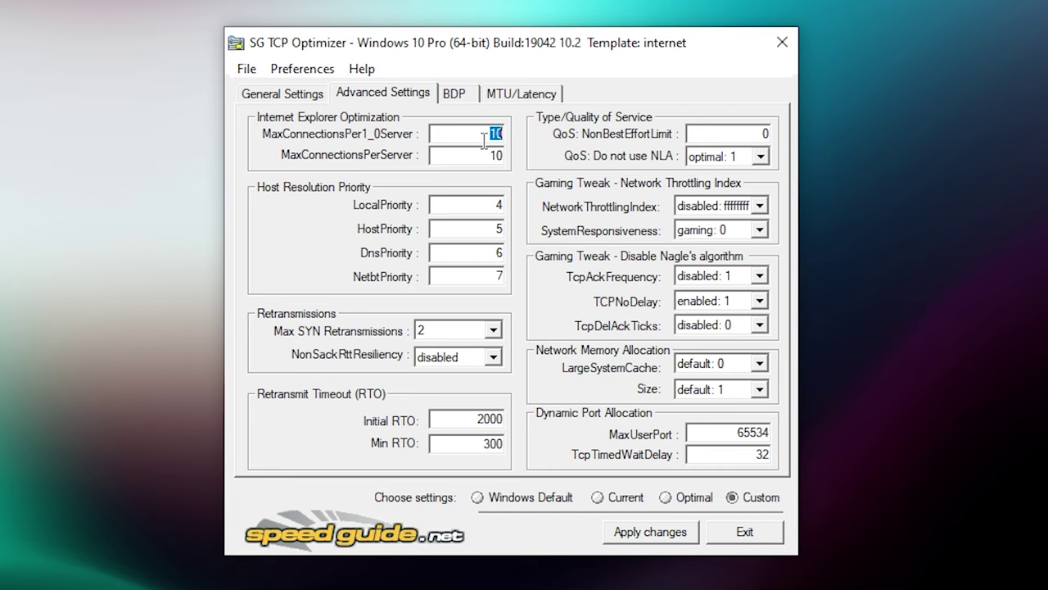
mouse_move(505, 155)
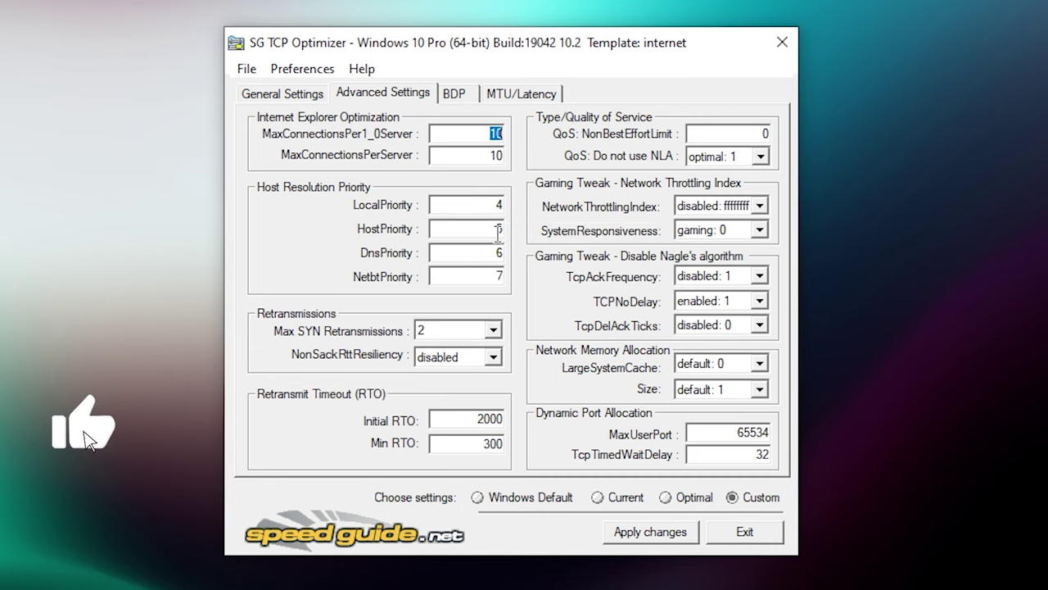
mouse_move(498, 229)
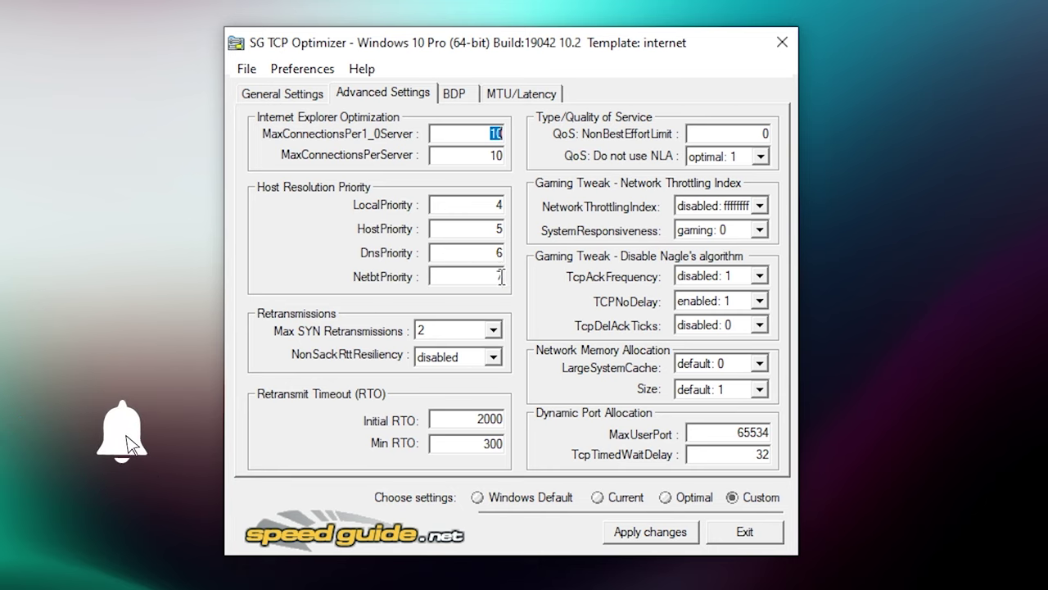
left_click(493, 329)
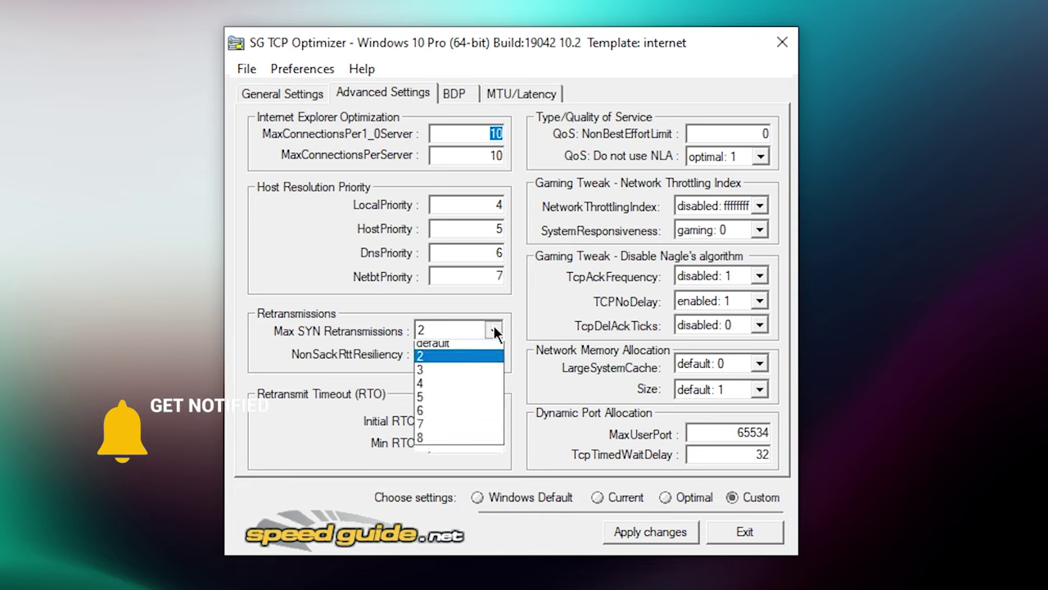
left_click(442, 366)
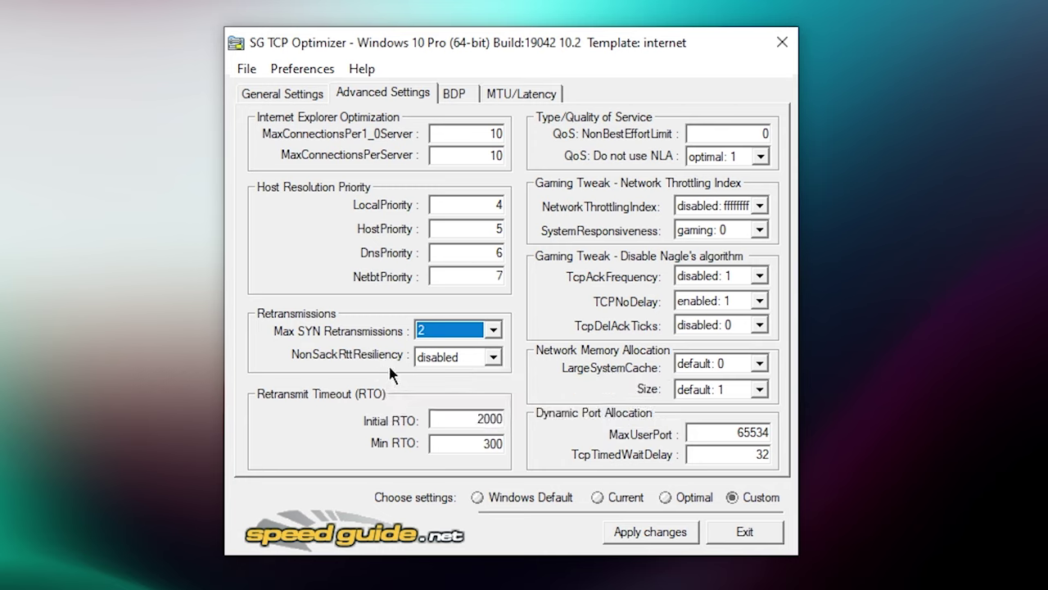
- Set NonSackRttResiliency to disabled
left_click(494, 358)
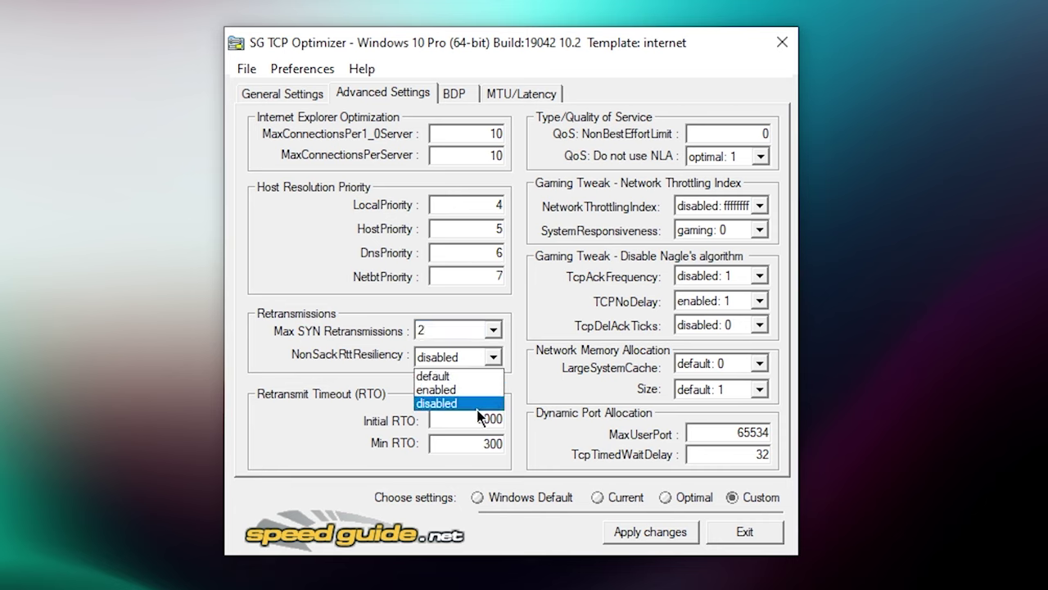
left_click(478, 406)
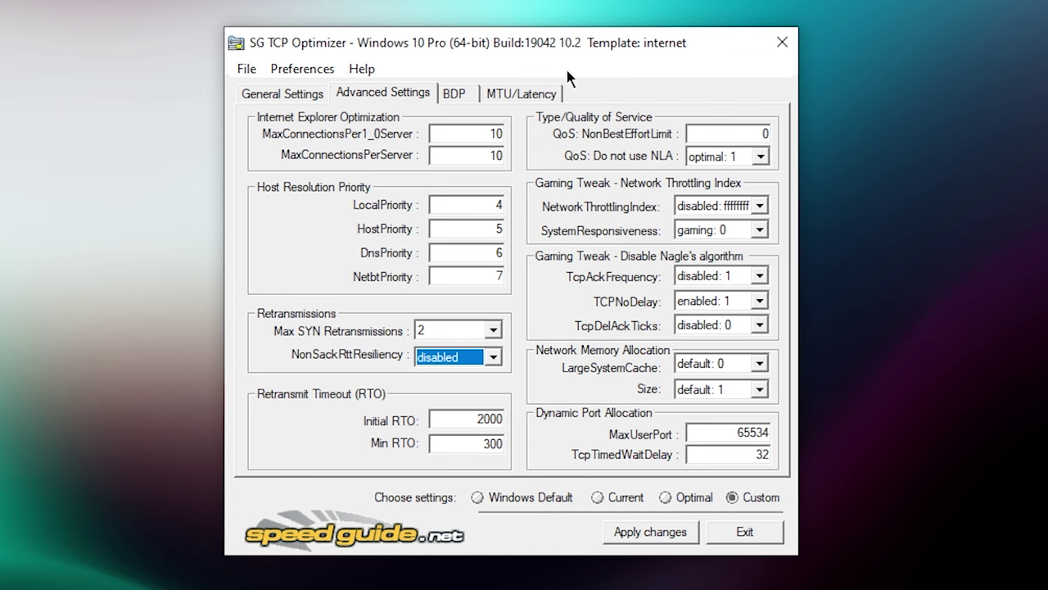
left_click_drag(565, 44, 395, 55)
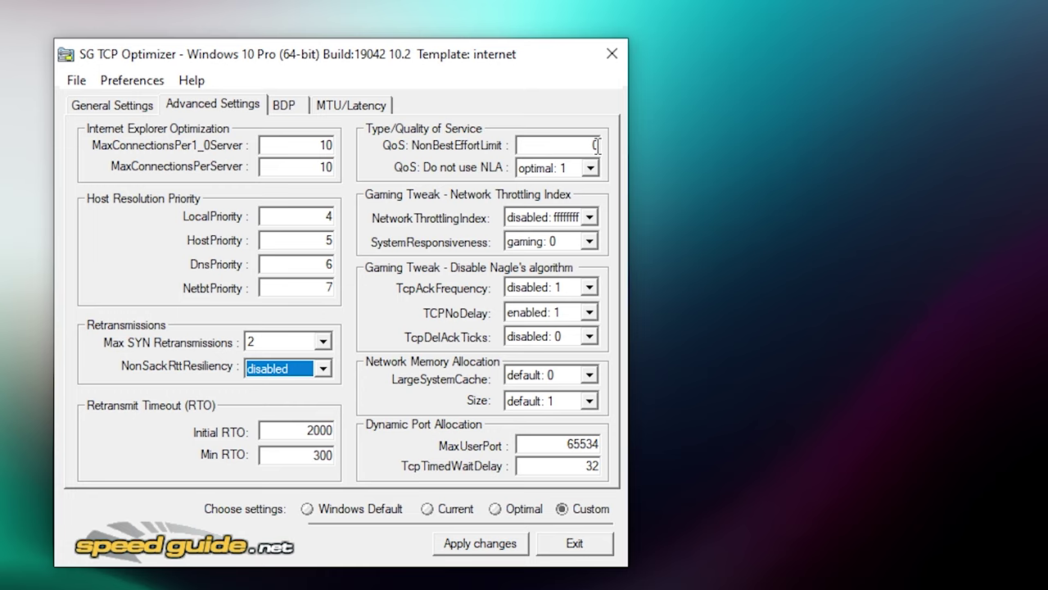
- Set QoS Do not use NLA to optimal: 1 and NetworkThrottlingIndex to disabled: ffffffff
mouse_move(597, 146)
left_click(588, 168)
left_click(564, 201)
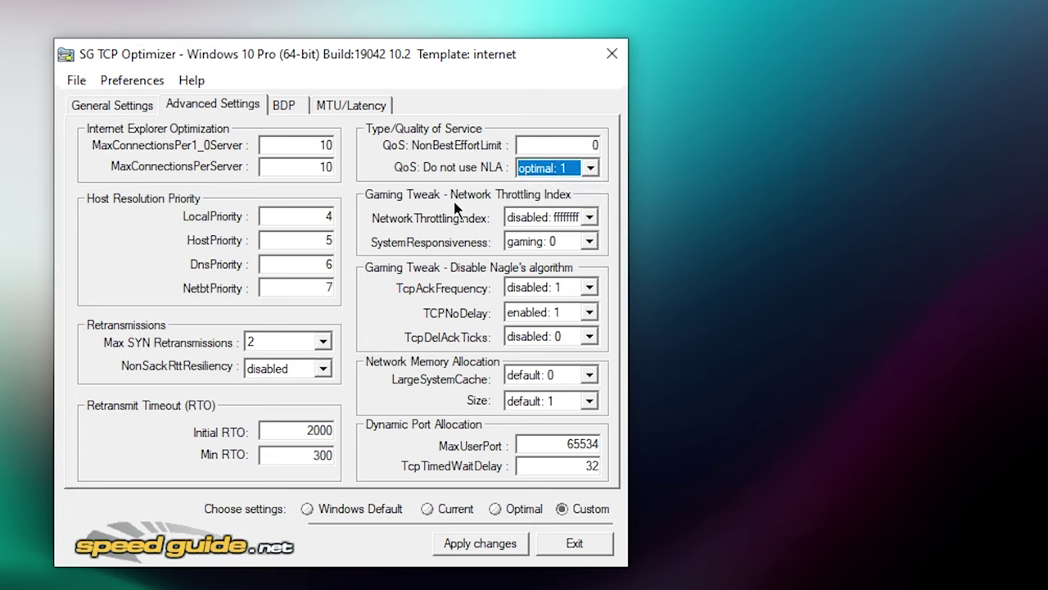
left_click(589, 217)
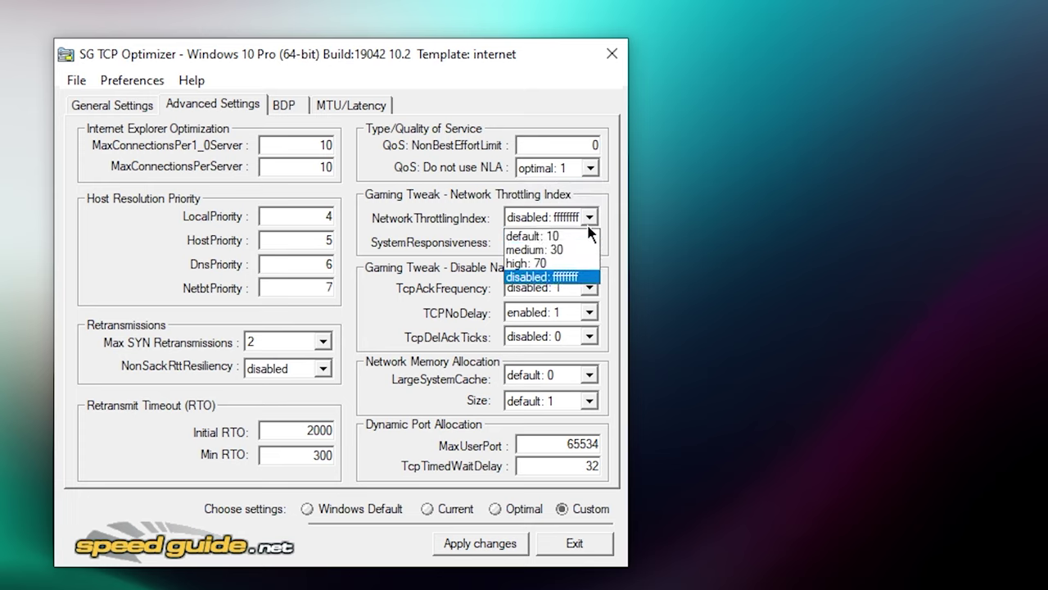
left_click(529, 278)
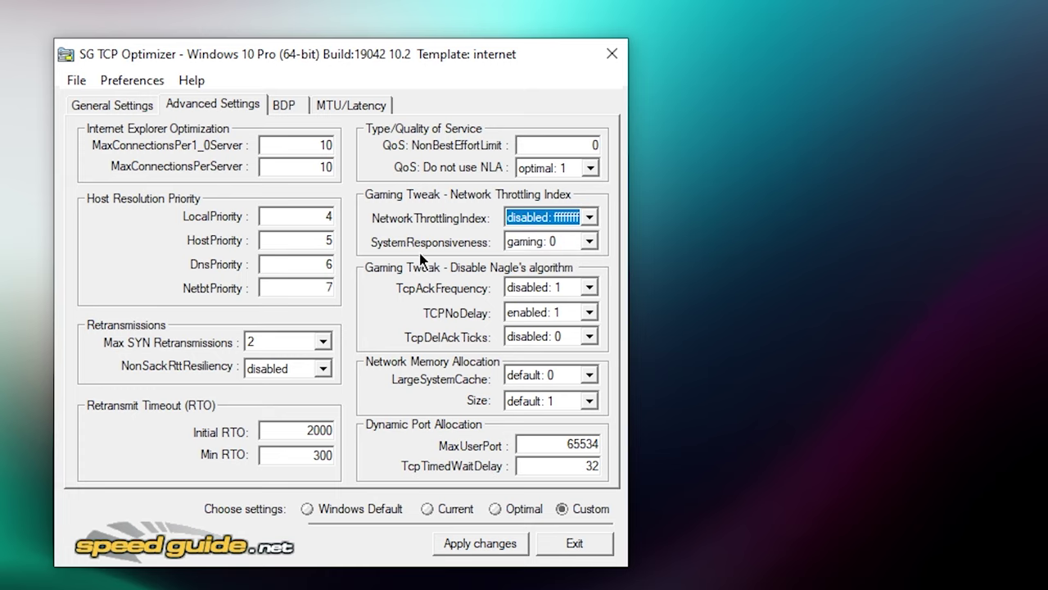
- Set SystemResponsiveness to gaming: 0 and keep TcpAckFrequency at disabled: 1
left_click(589, 240)
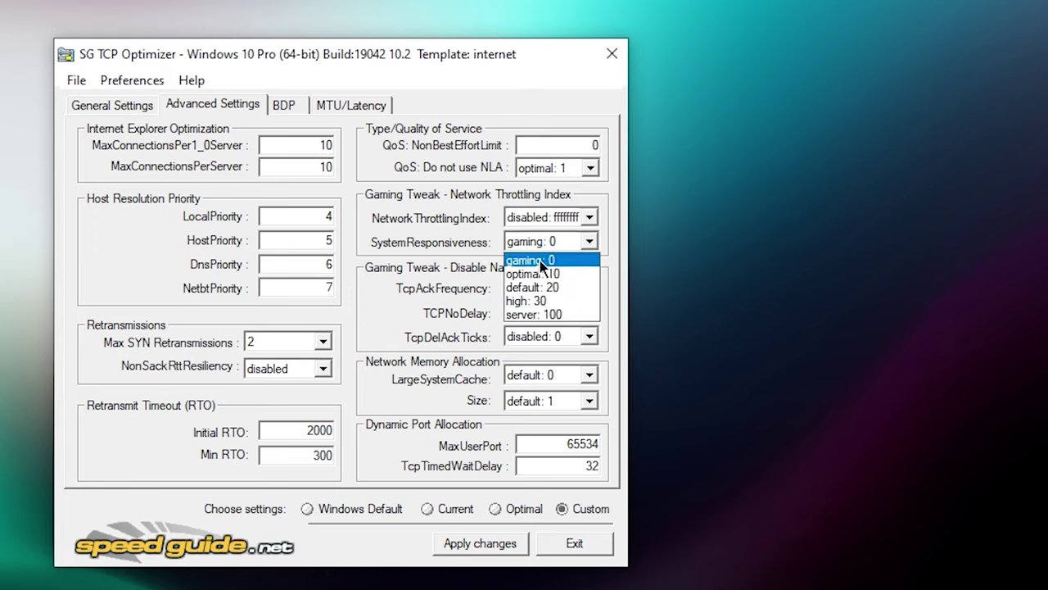
left_click(540, 260)
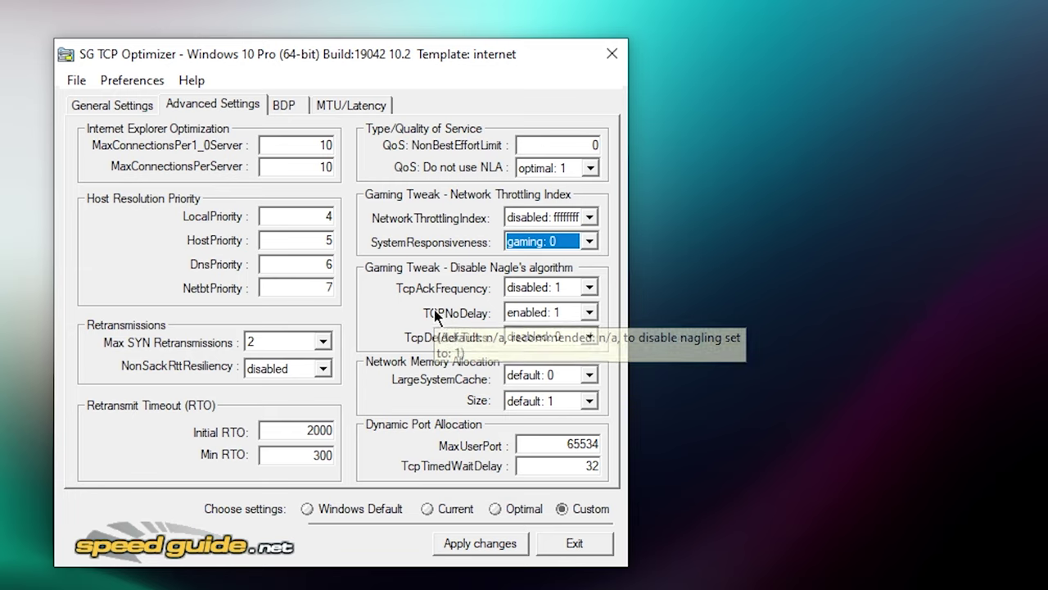
left_click(589, 293)
left_click(588, 320)
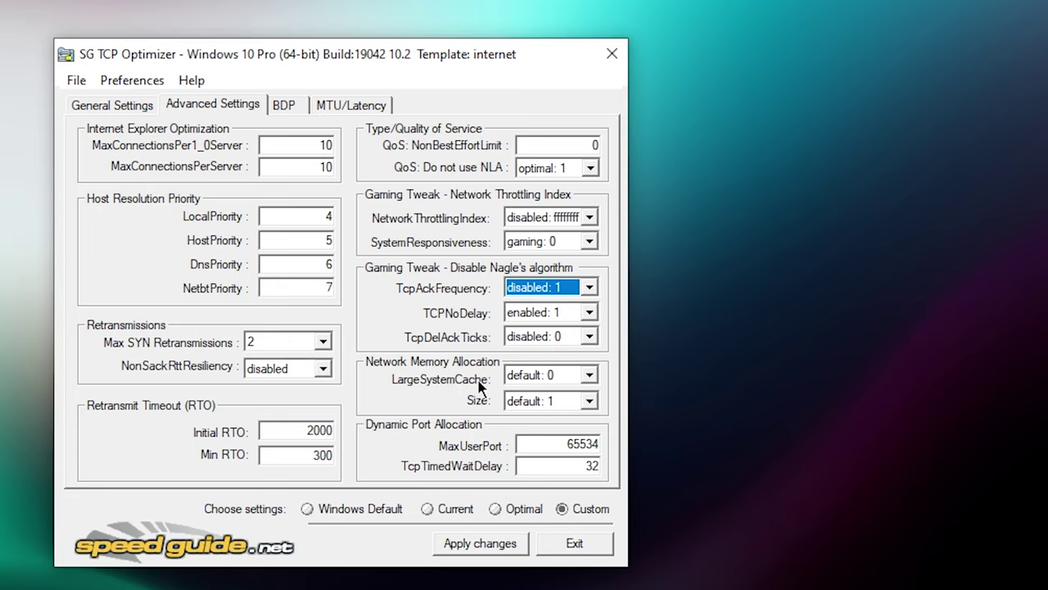
mouse_move(426, 385)
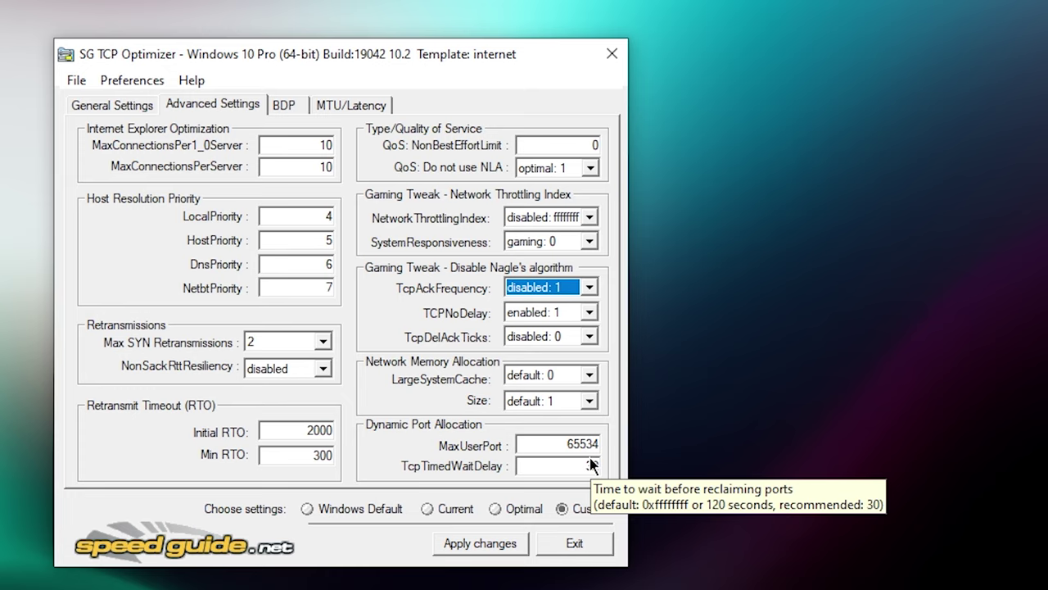
- Apply the custom settings with the Backup option left unchecked, and confirm with OK
left_click(482, 549)
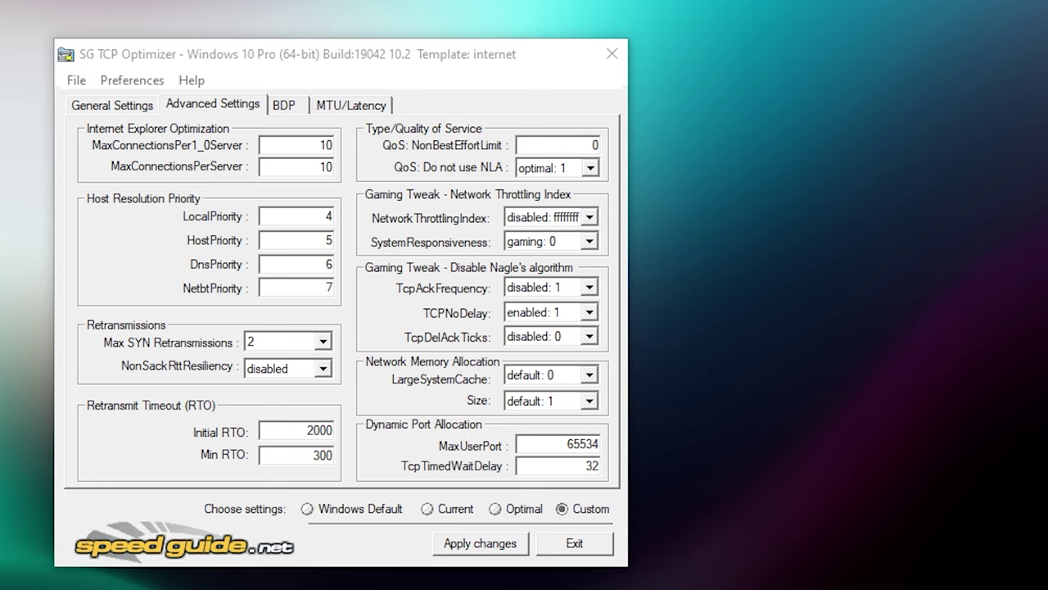
left_click_drag(674, 220, 230, 146)
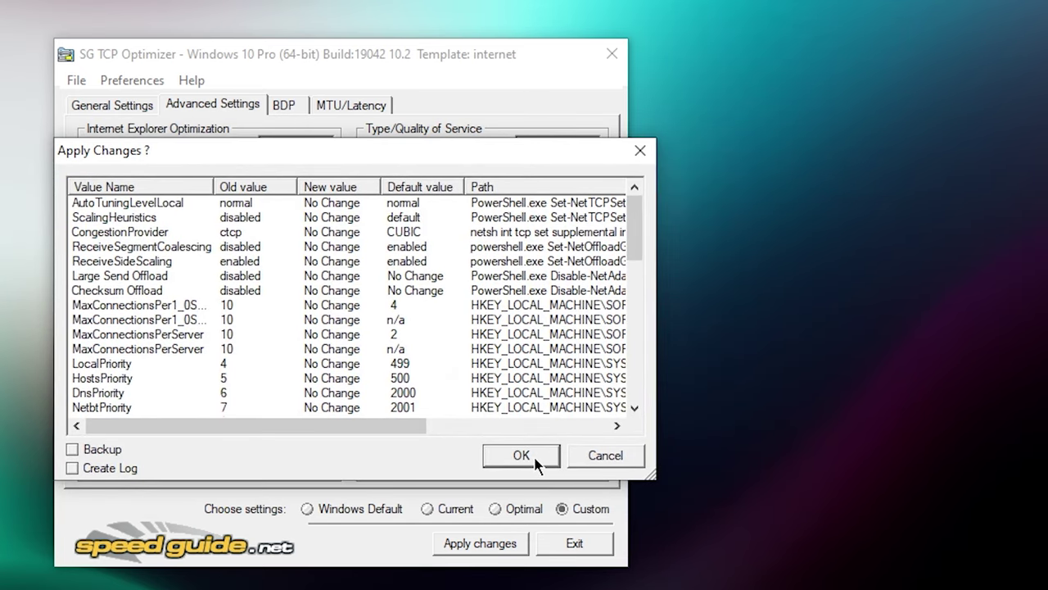
left_click(96, 456)
left_click_drag(123, 151, 138, 123)
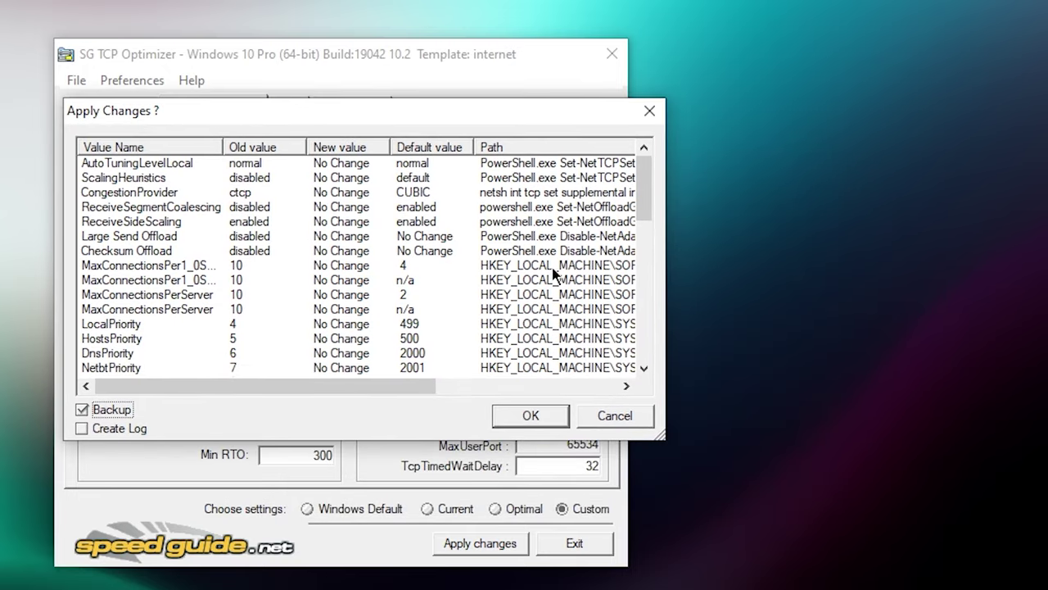
scroll(647, 201, "down", 1)
left_click_drag(646, 201, 615, 152)
mouse_move(242, 108)
left_mouse_down()
mouse_move(339, 94)
mouse_move(246, 95)
left_mouse_up()
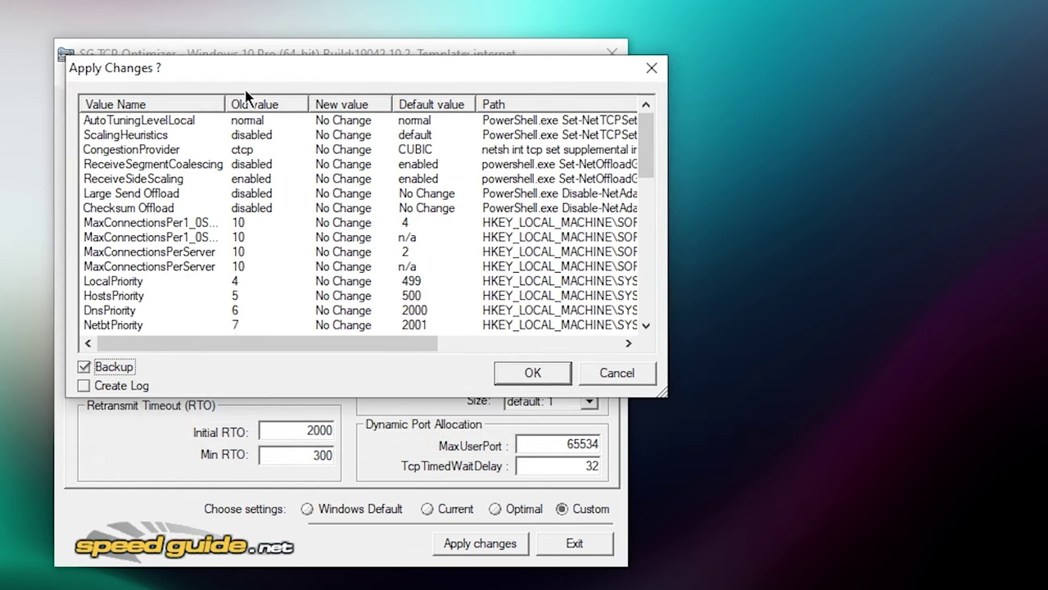
left_click(83, 368)
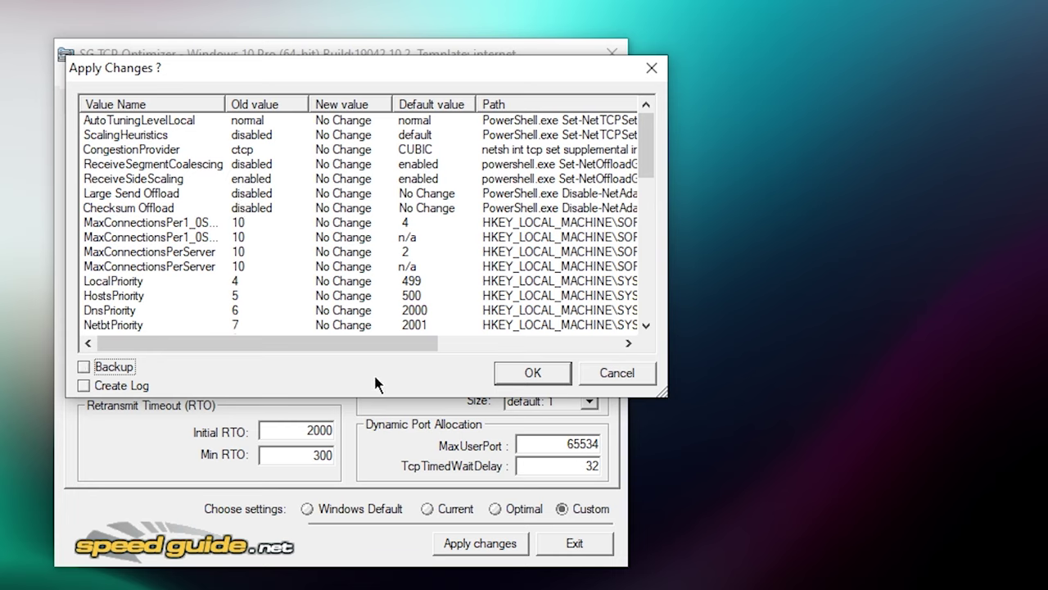
left_click(531, 372)
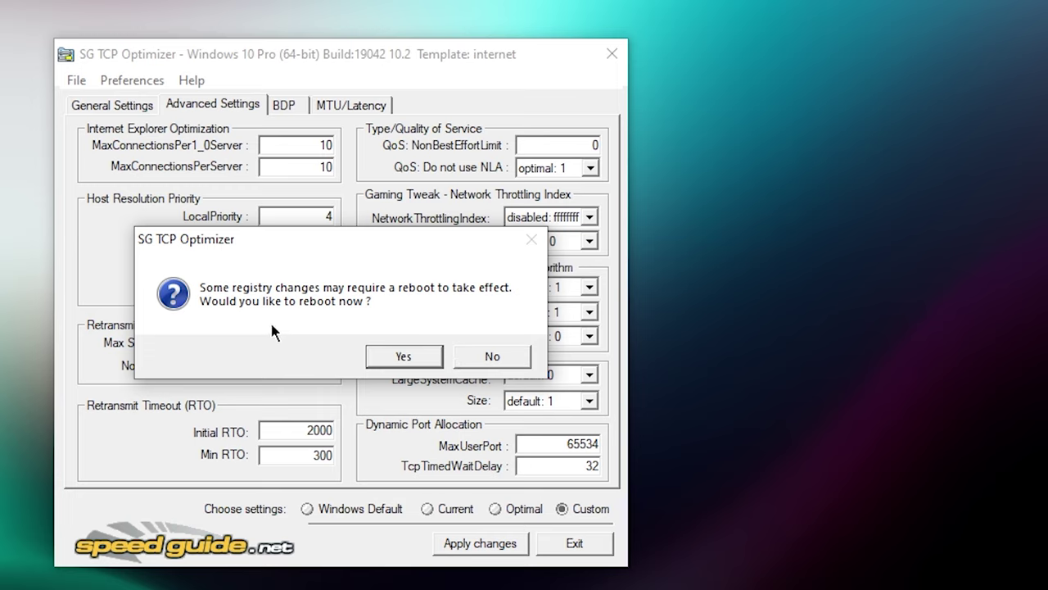
left_click_drag(303, 240, 276, 221)
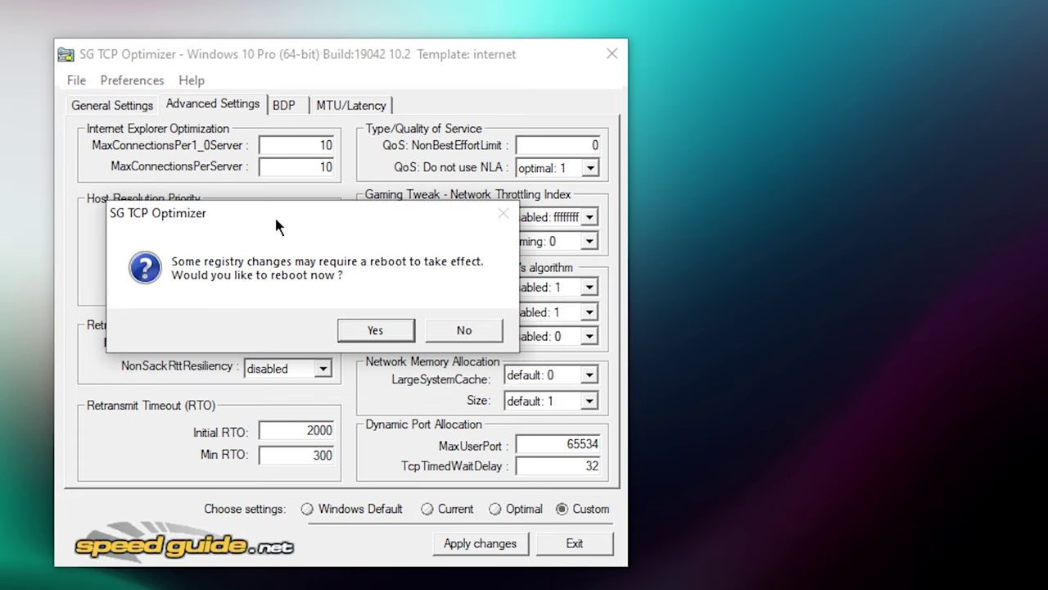